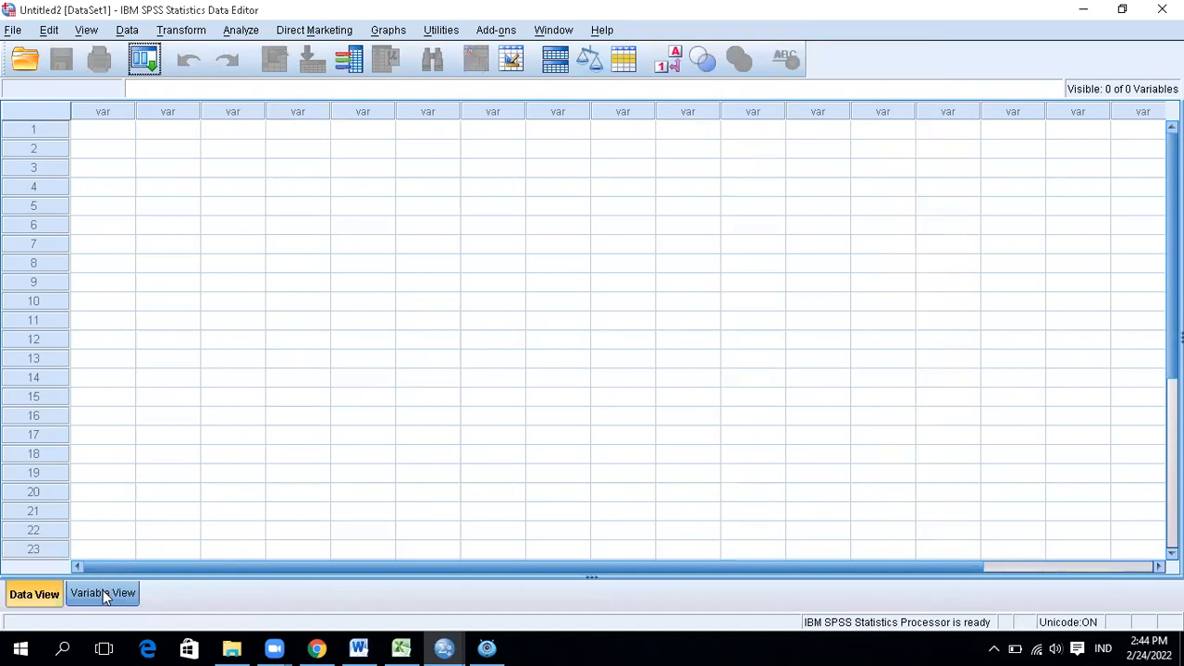
Switch to the Excel workbook and review the respondent numbers in the RES column
left_click(38, 595)
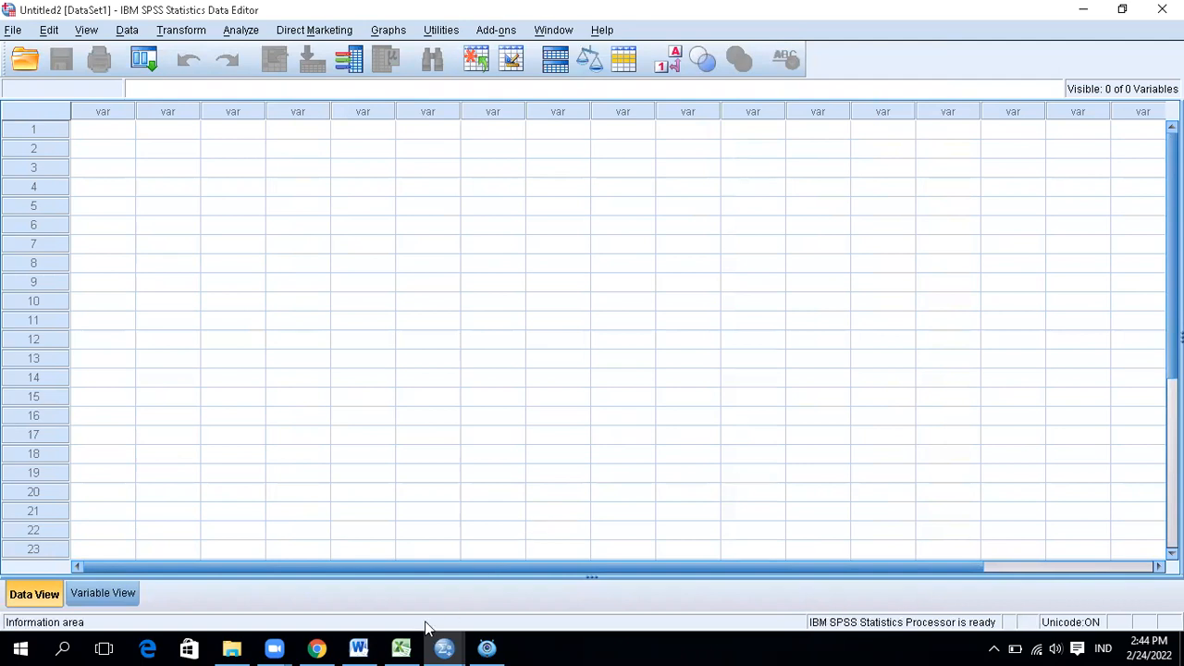
left_click(403, 646)
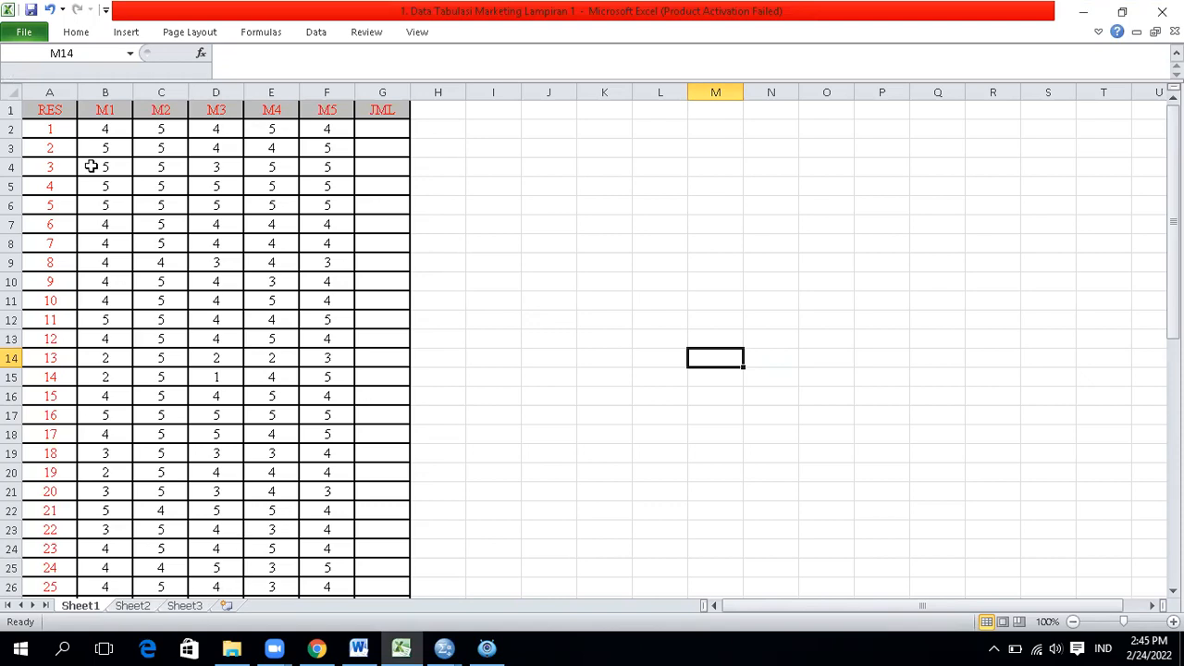
left_click(70, 112)
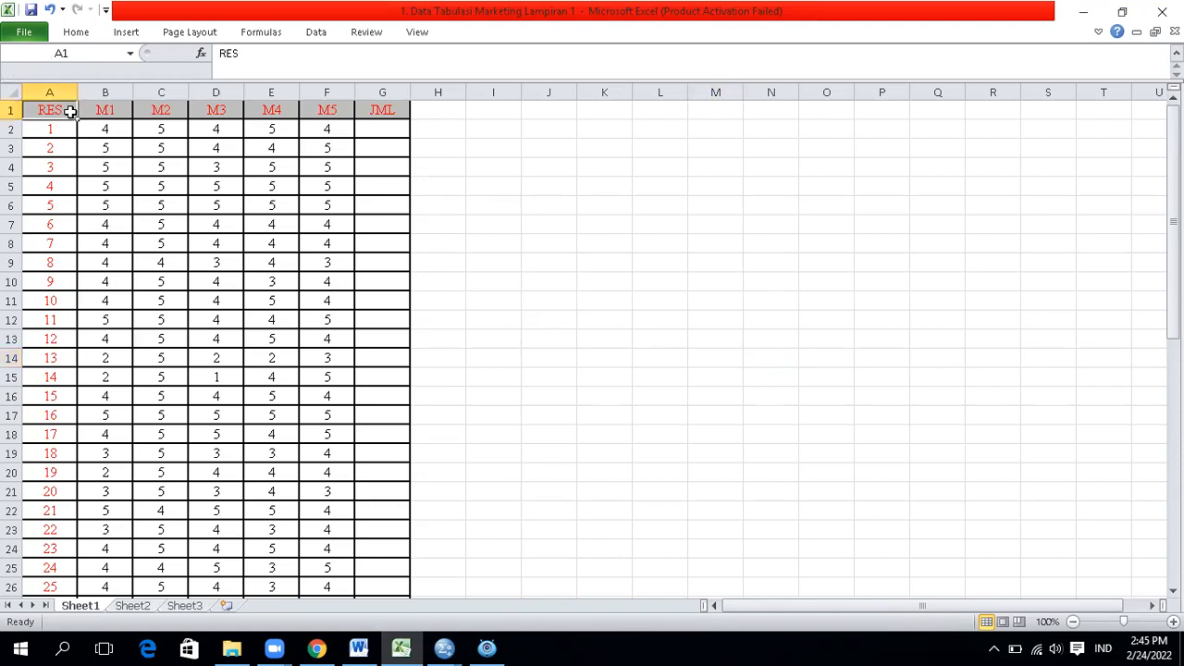
left_click(60, 136)
left_click(65, 109)
left_click(59, 126)
scroll(44, 350, "down", 12)
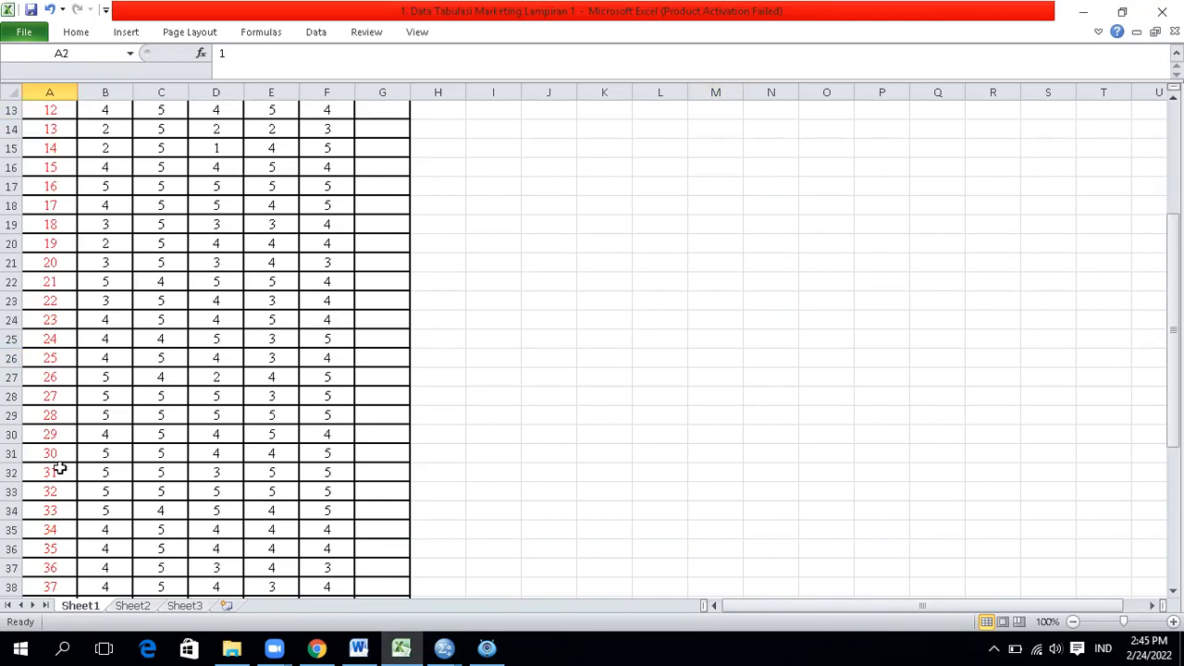
scroll(356, 332, "up", 12)
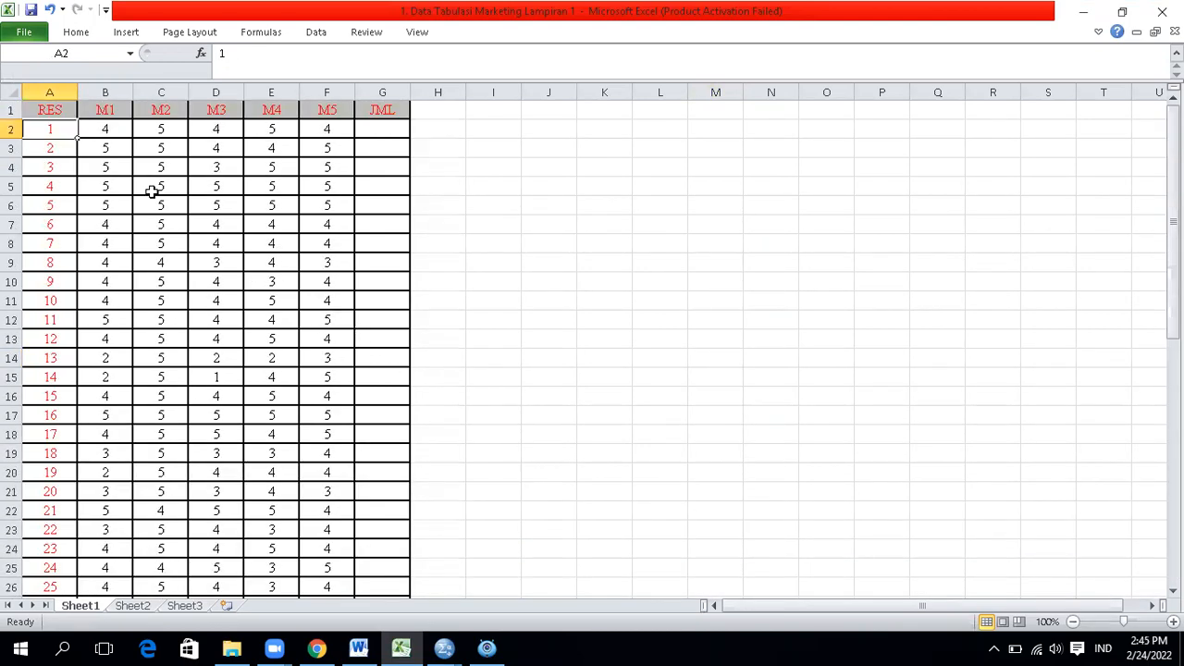
Review the M1 to M5 score columns down to the last respondent row
left_click(110, 114)
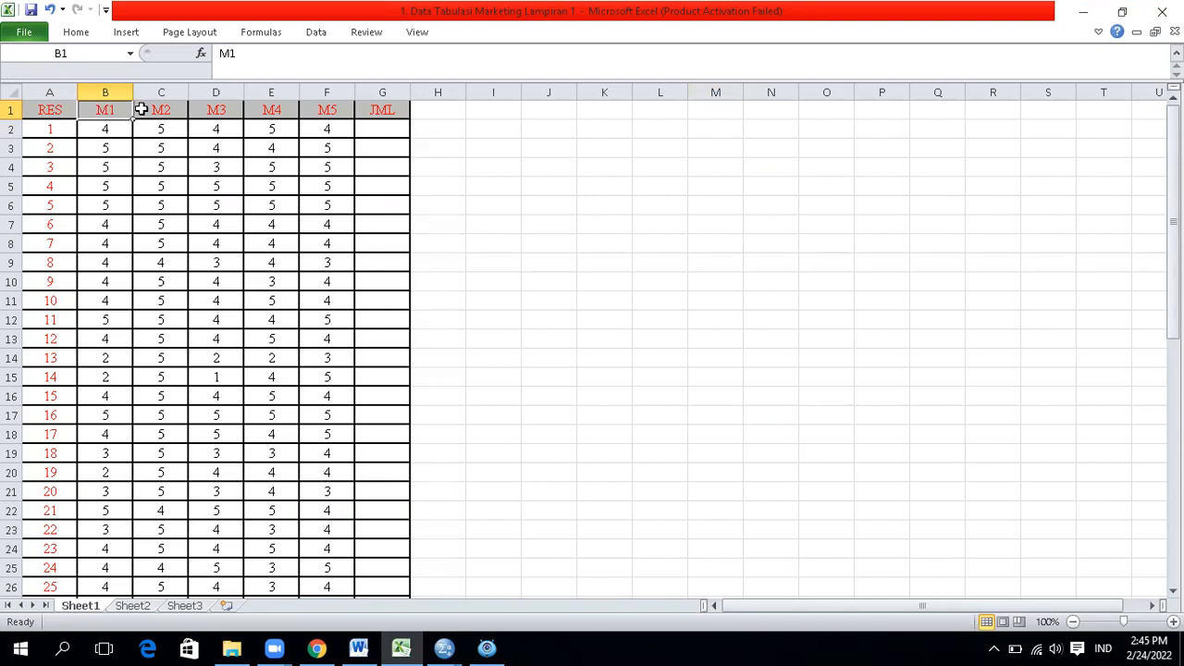
left_click(153, 111)
left_click(222, 111)
left_click(275, 112)
left_click(331, 112)
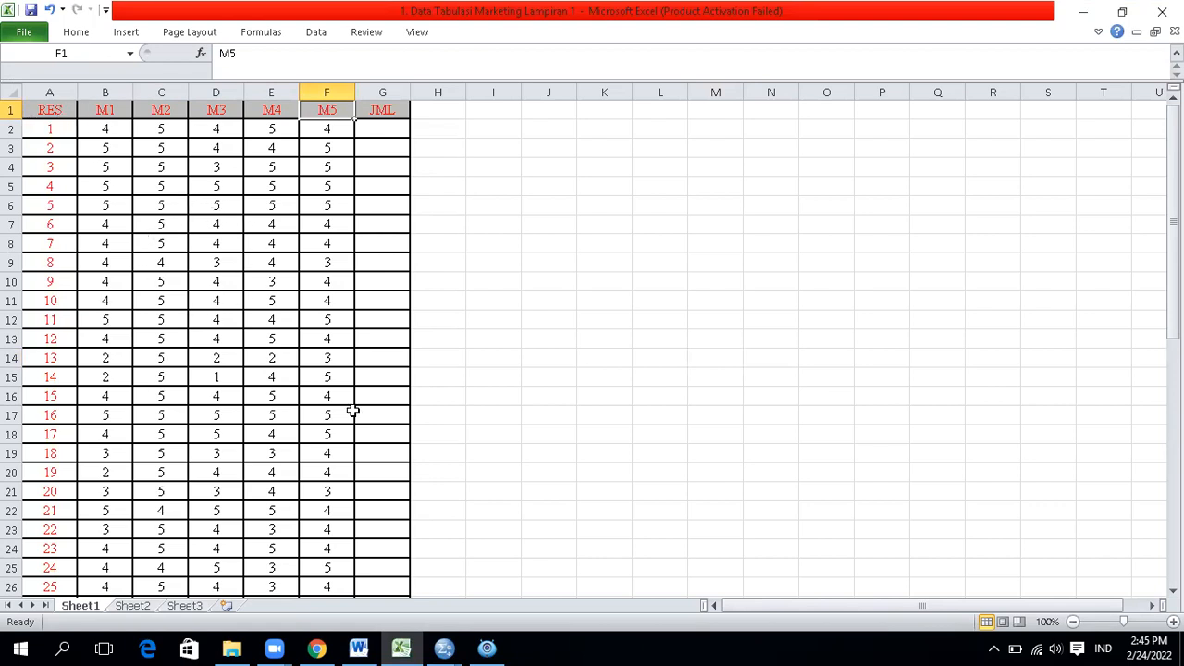
scroll(150, 510, "down", 11)
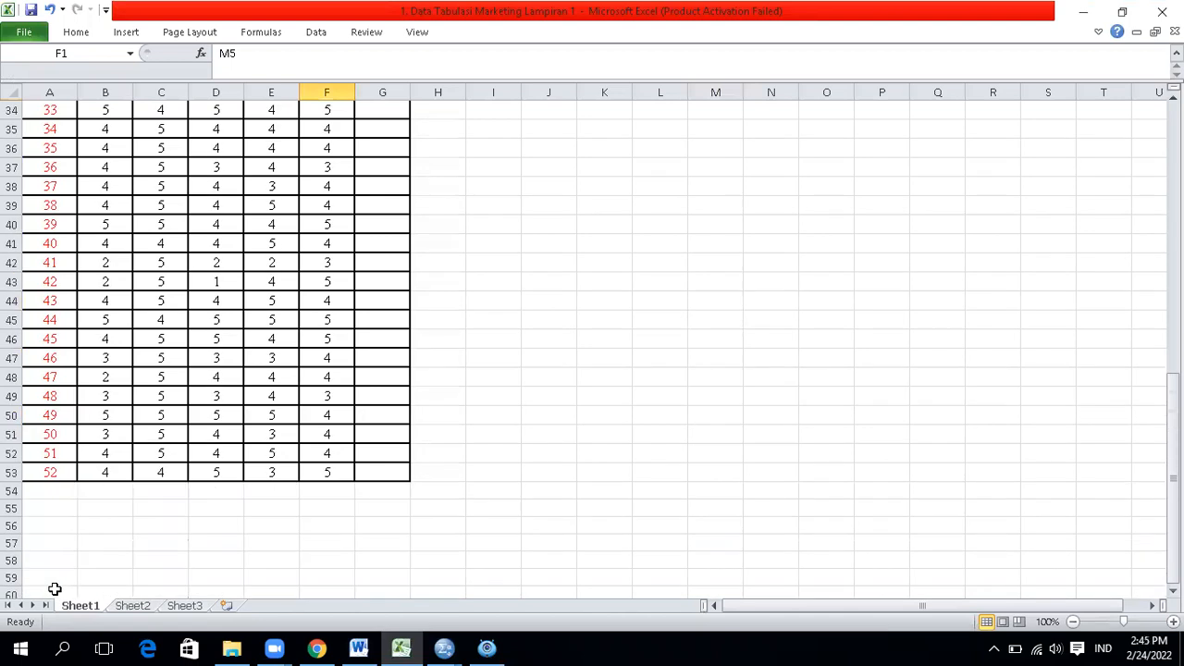
scroll(441, 376, "up", 11)
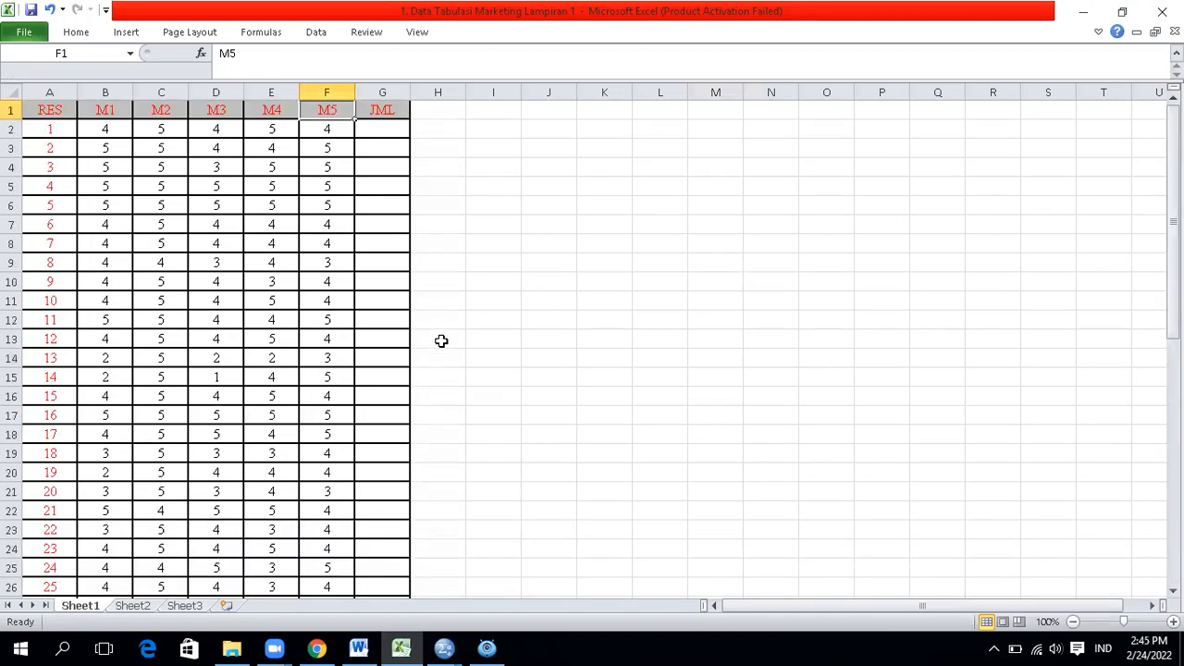
Total the first respondent's M1 to M5 scores in cell G2 with the formula =SUM(B2:F2)
left_click(394, 131)
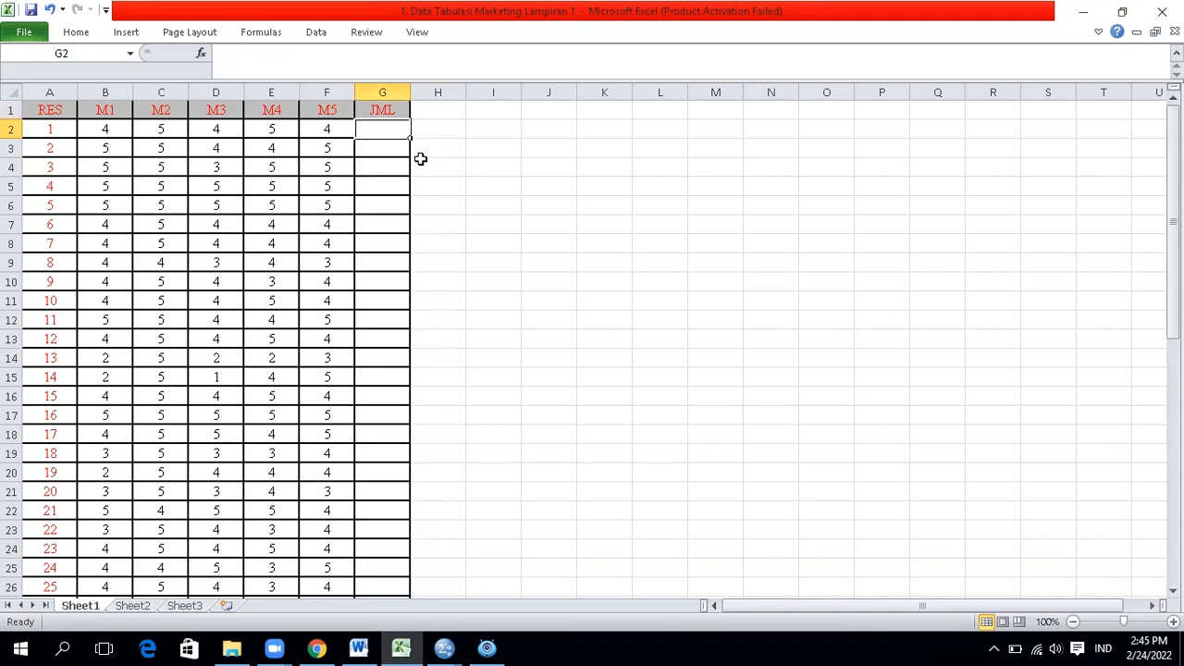
type("=")
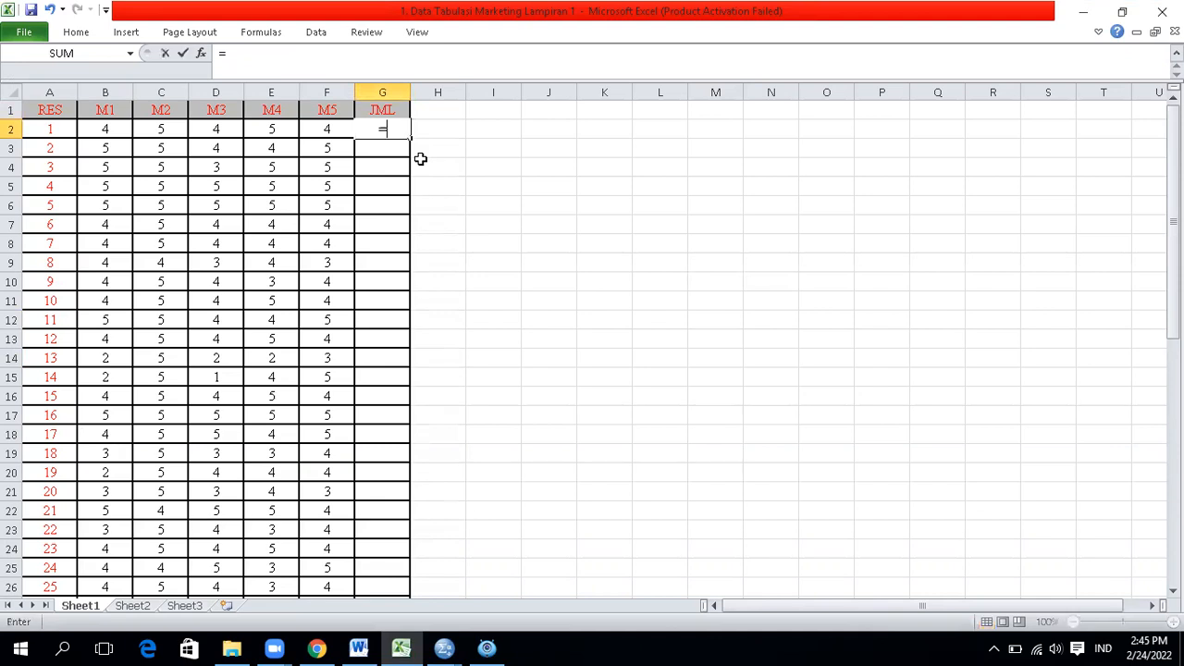
type("SUM(")
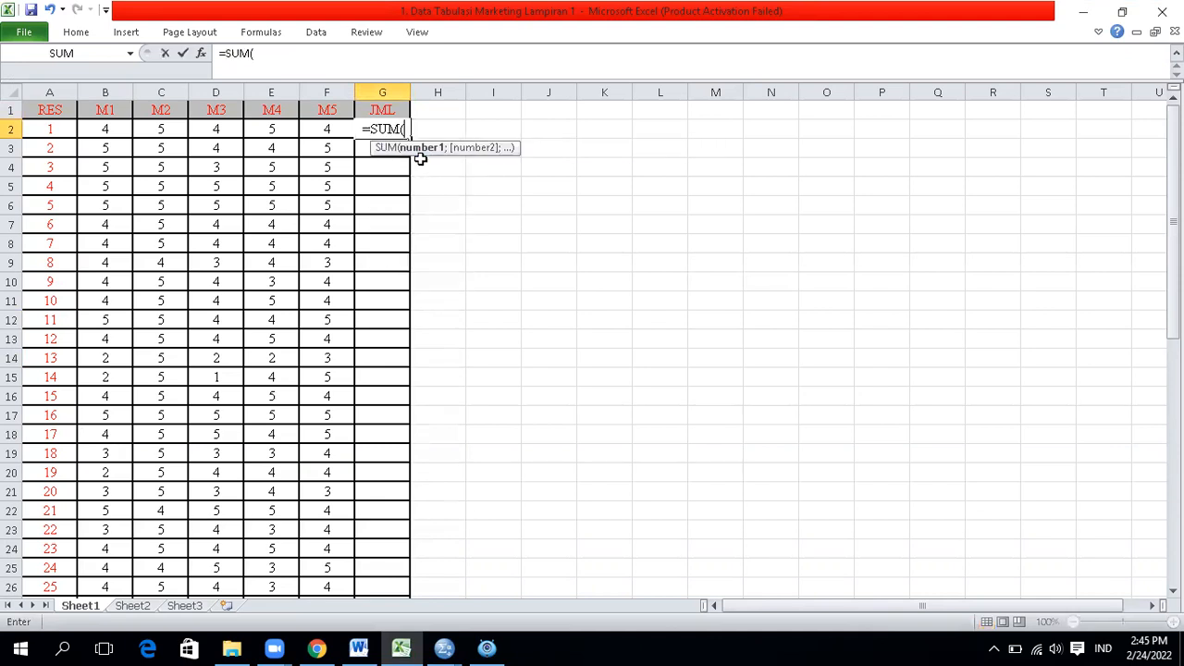
left_click_drag(102, 127, 314, 129)
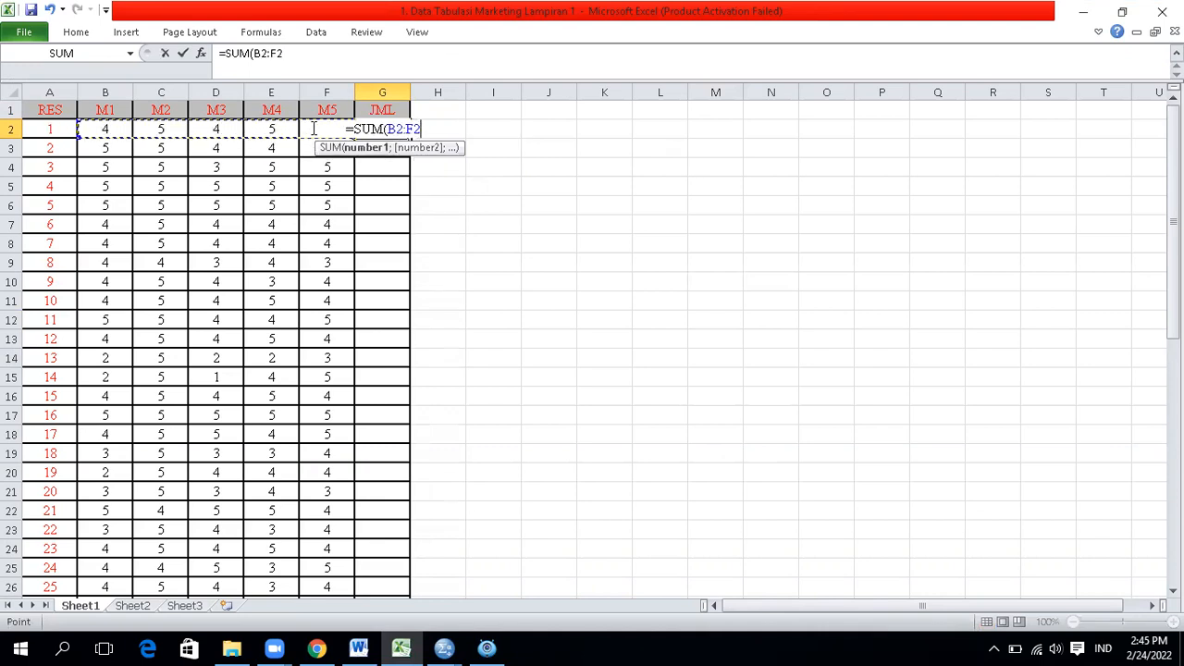
type(")")
key("Return")
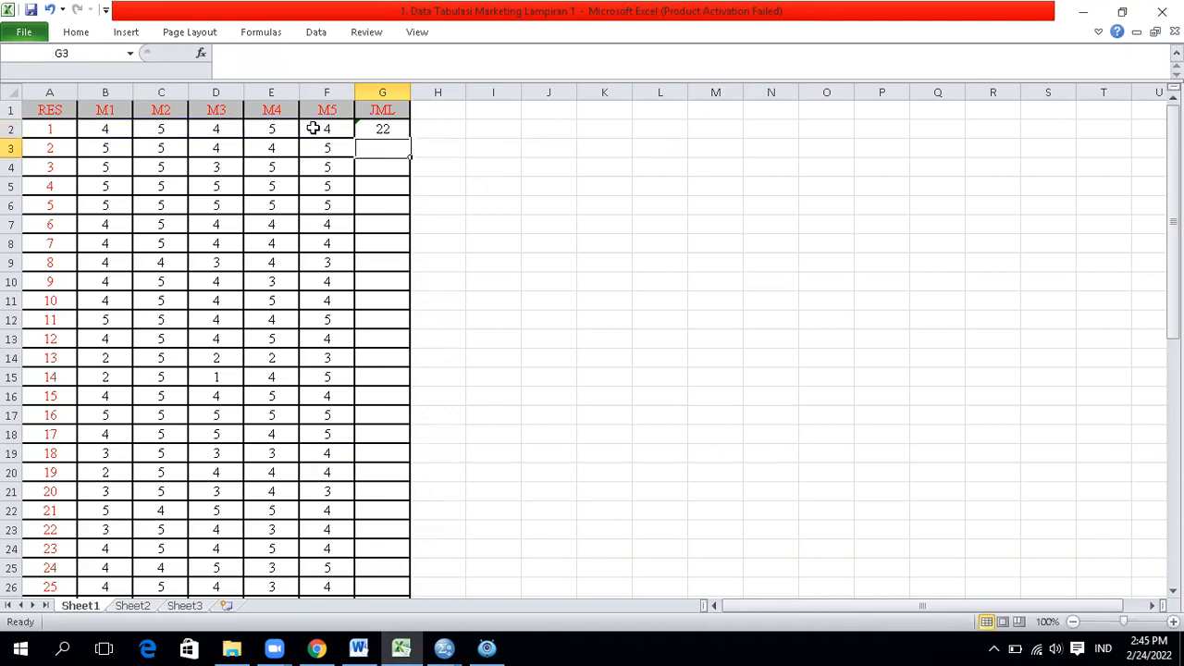
Fill the SUM formula from G2 down the JML column to row 53 for all respondents
left_click(385, 136)
left_click_drag(412, 137, 385, 586)
left_click(453, 473)
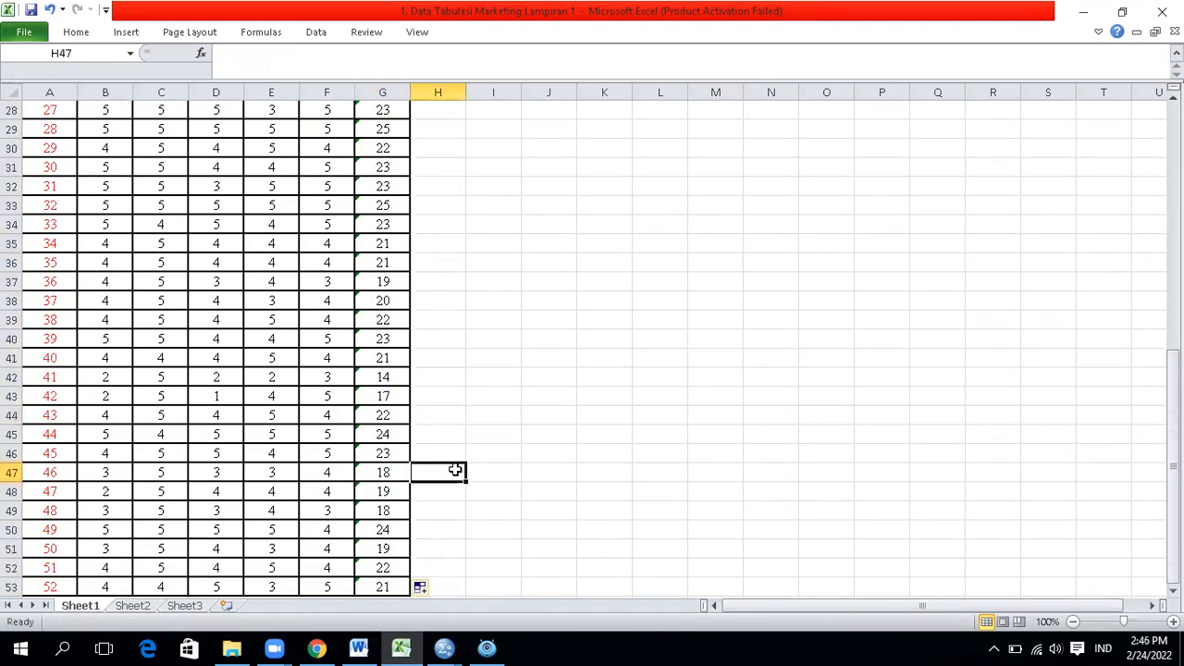
scroll(500, 398, "up", 9)
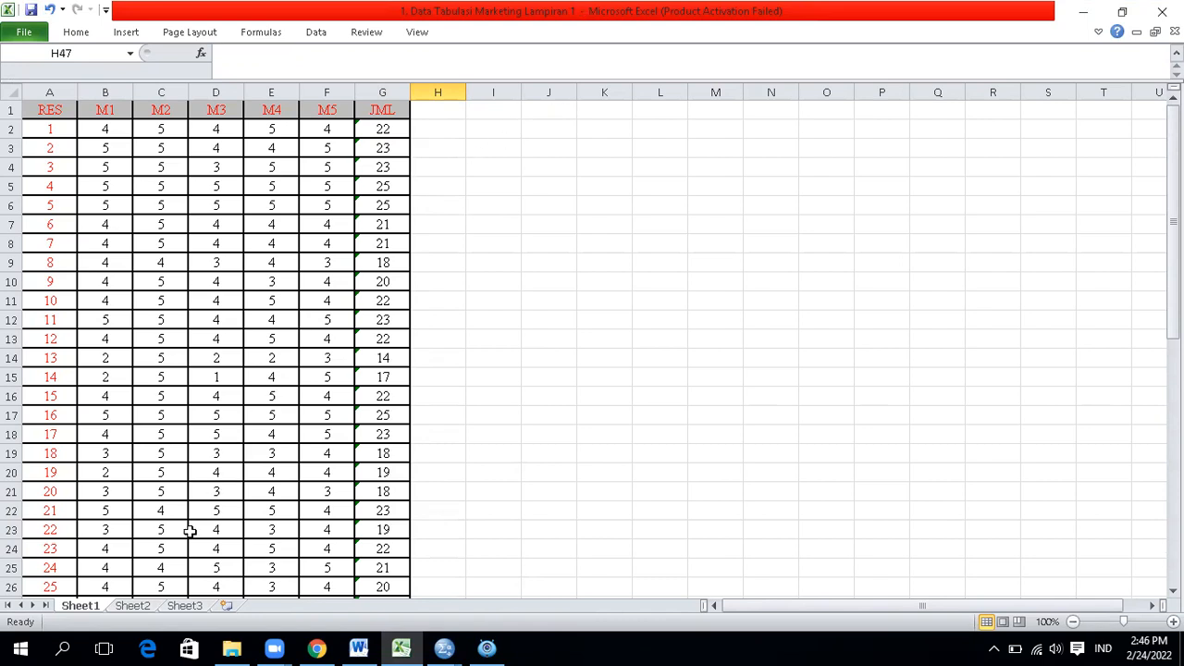
left_click(418, 648)
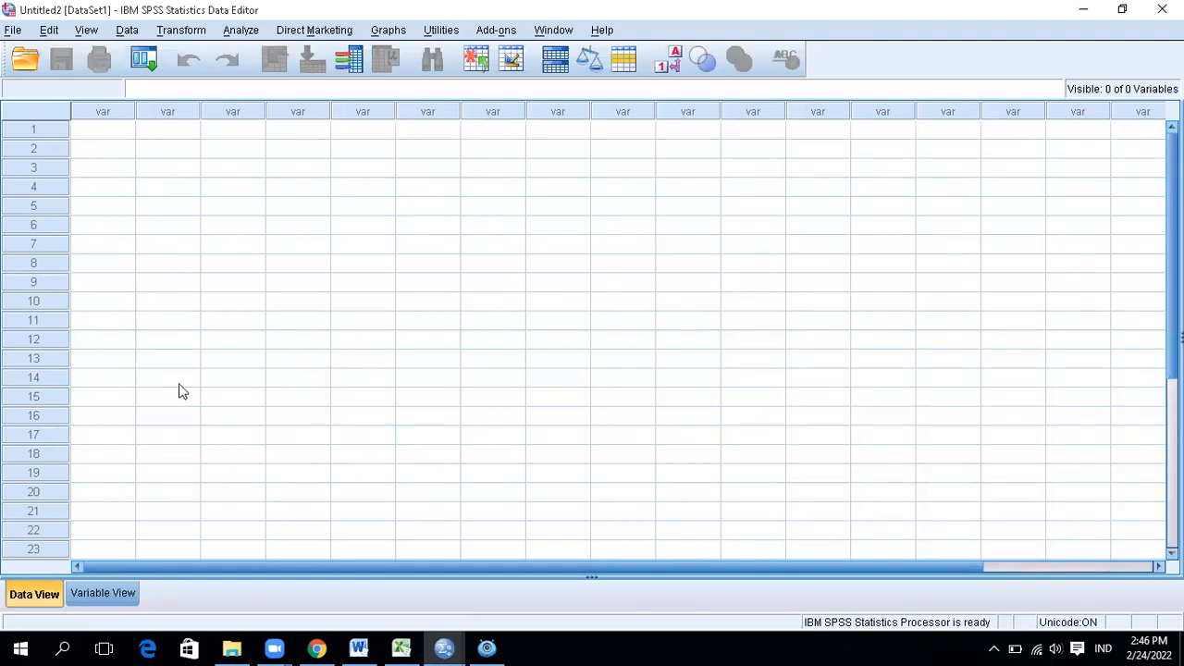
left_click(401, 647)
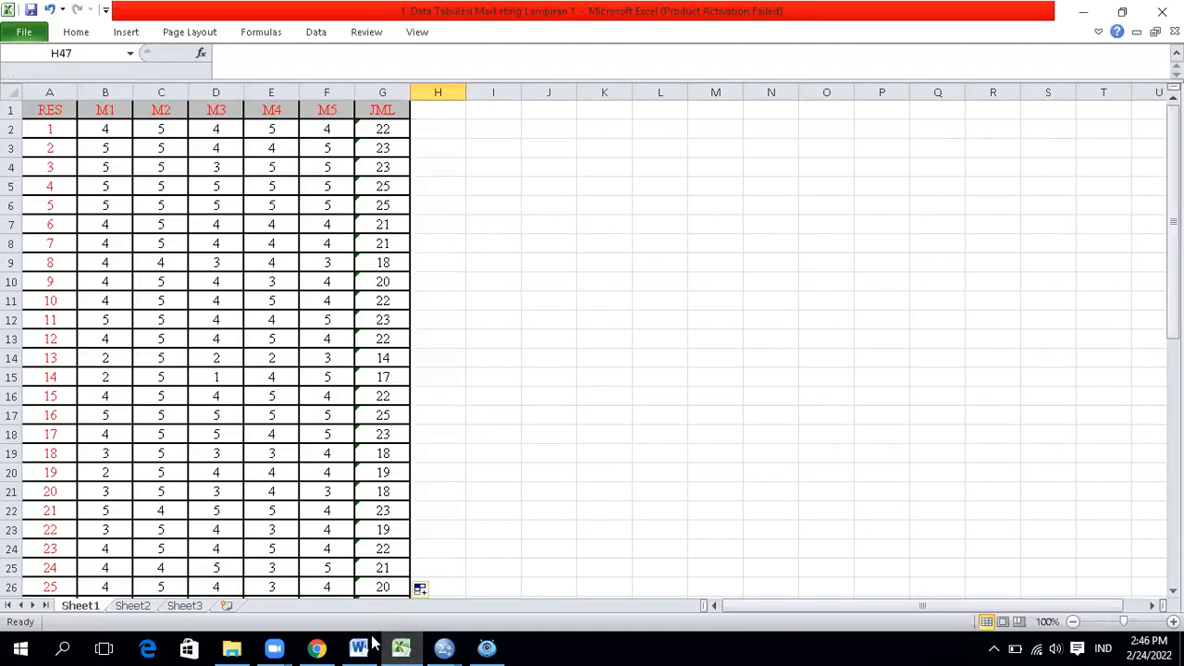
left_click(404, 645)
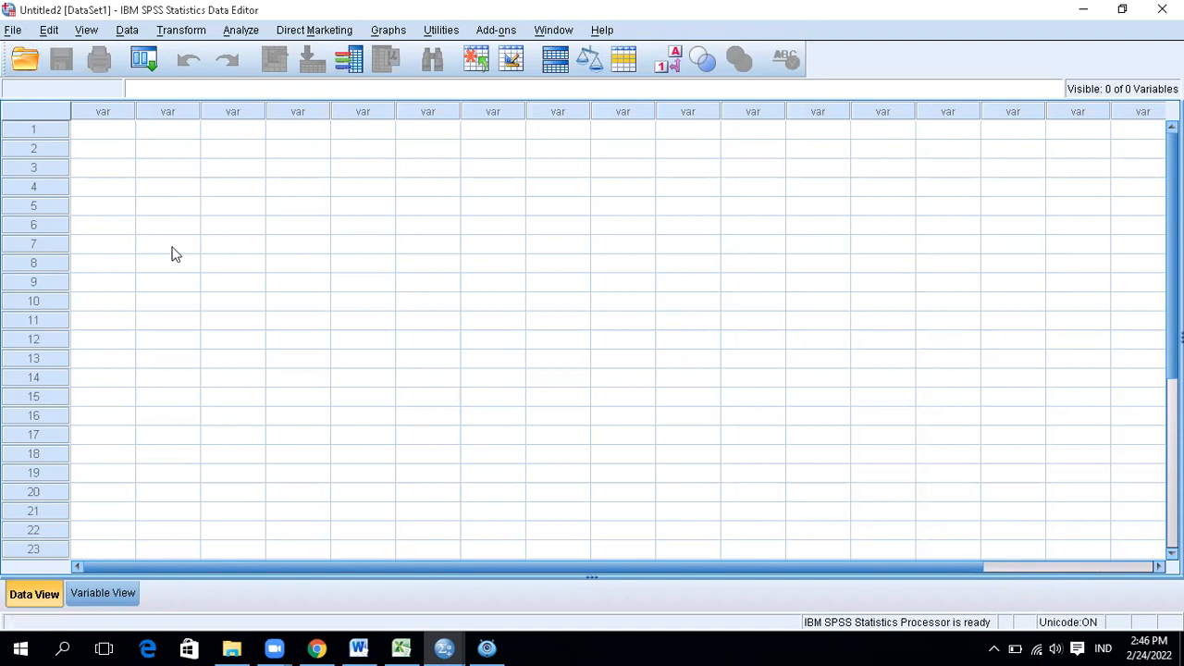
left_click(401, 647)
left_click_drag(40, 109, 383, 562)
scroll(543, 424, "up", 9)
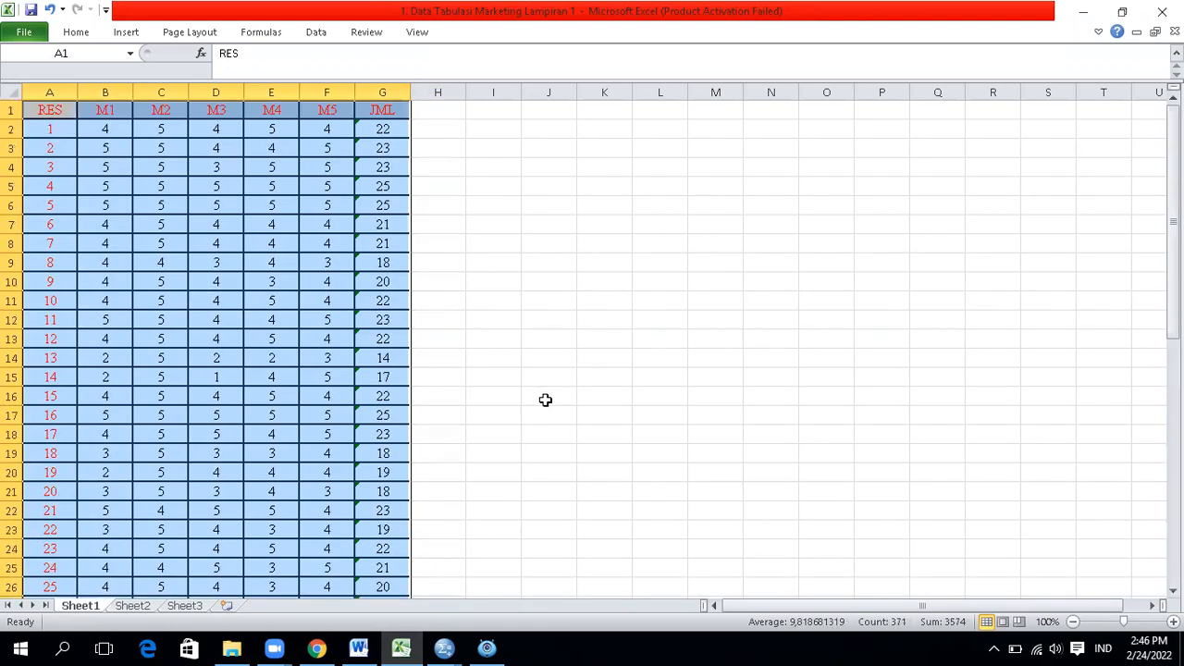
left_click(538, 277)
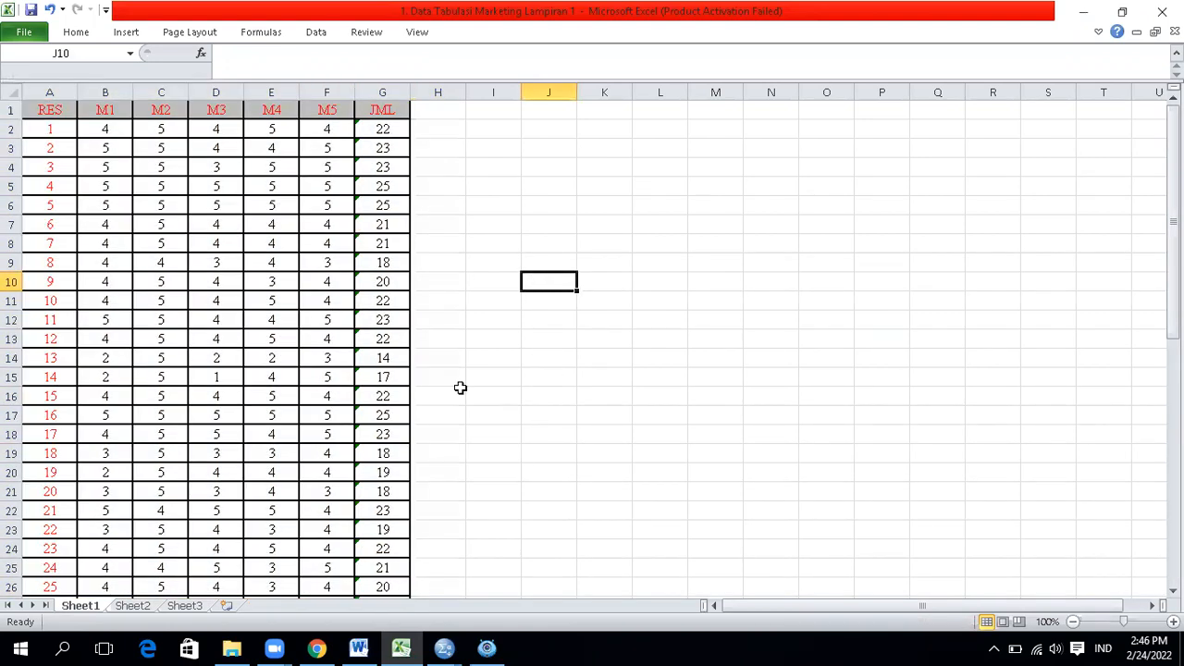
Switch to SPSS, start opening a data file and browse on drive D to Kuliah > Data SPSS > BAB 3 Uji Validitas dan Realibilitas
left_click(444, 647)
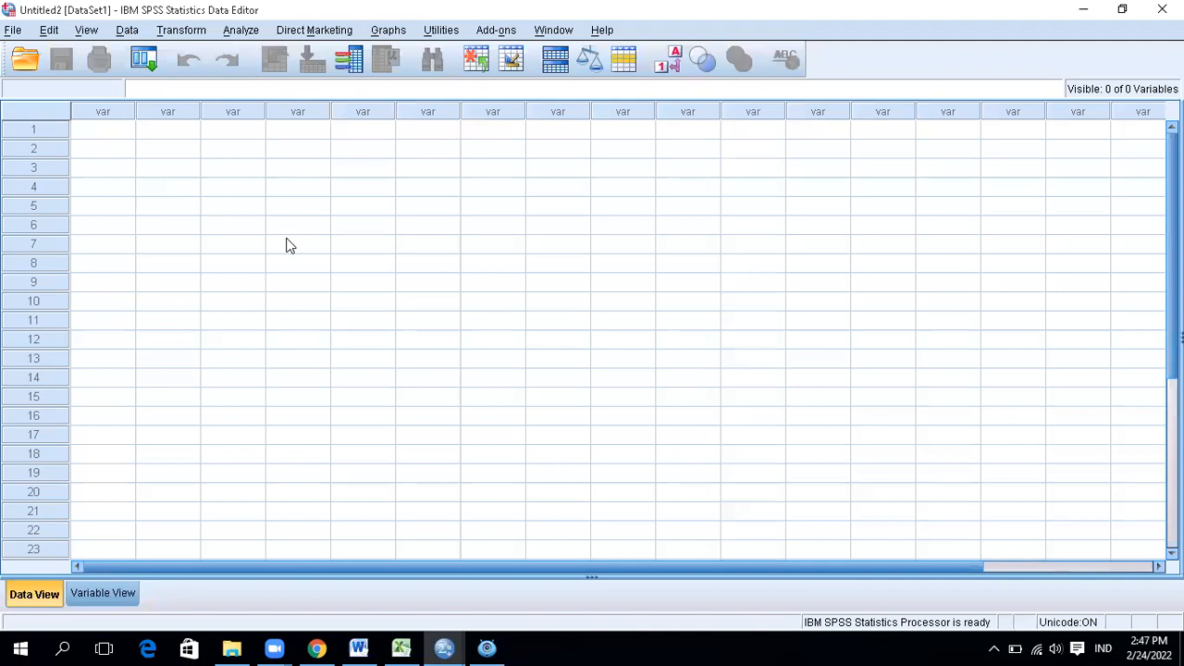
left_click(24, 72)
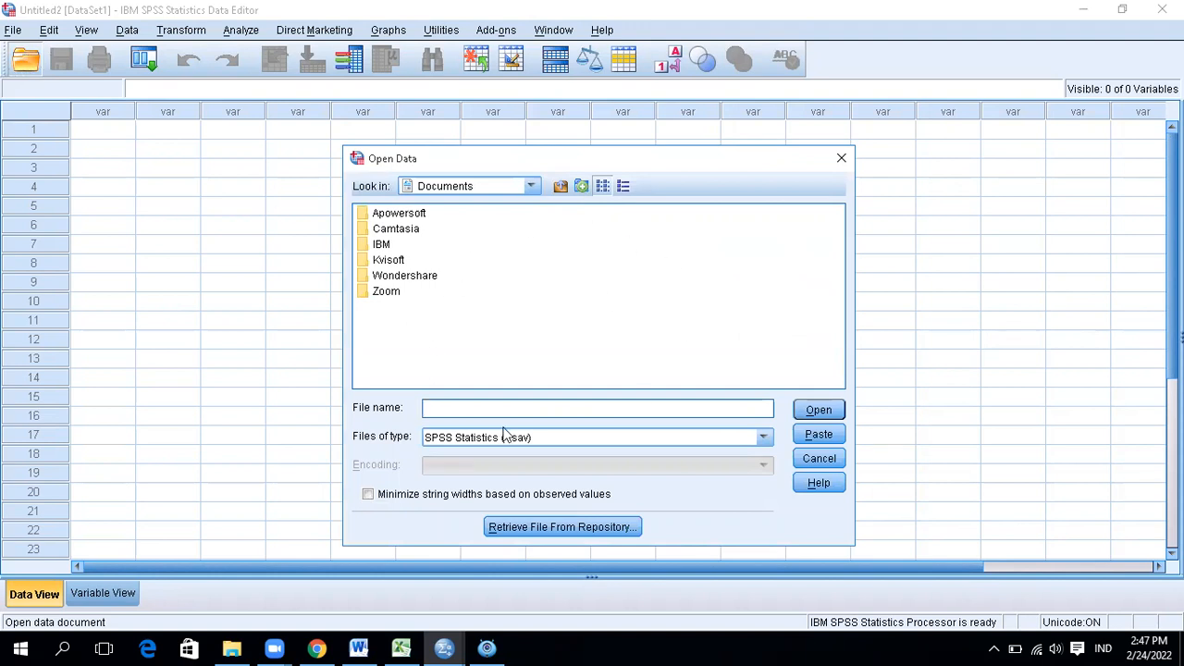
left_click(531, 186)
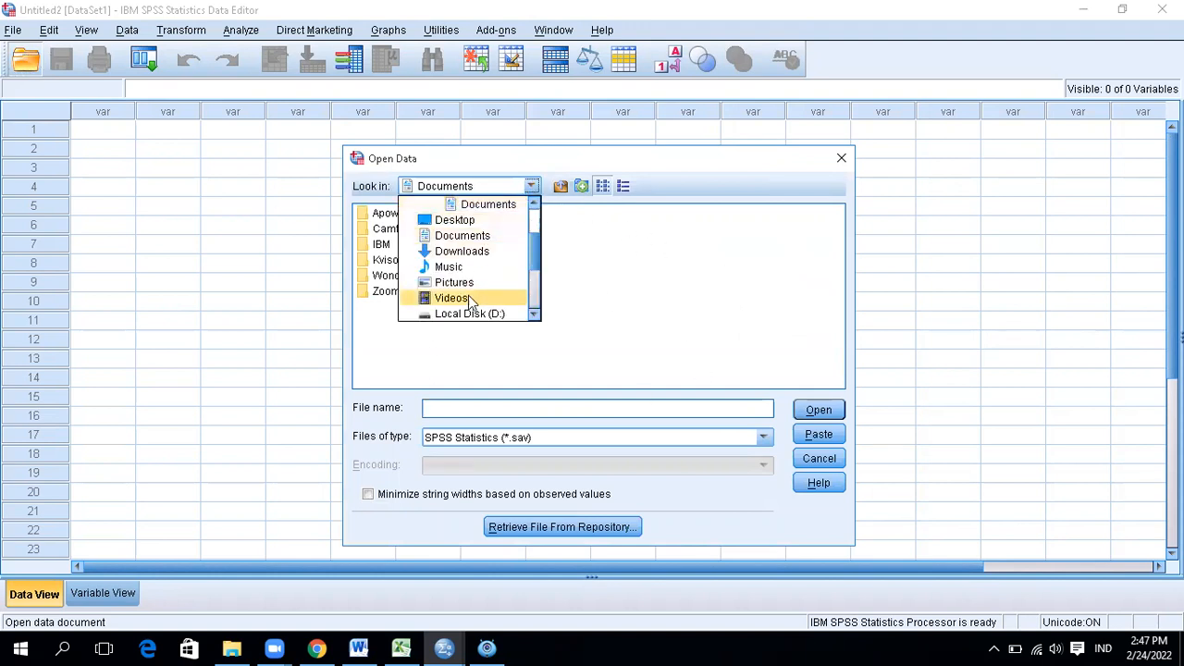
scroll(468, 296, "down", 3)
scroll(486, 226, "up", 1)
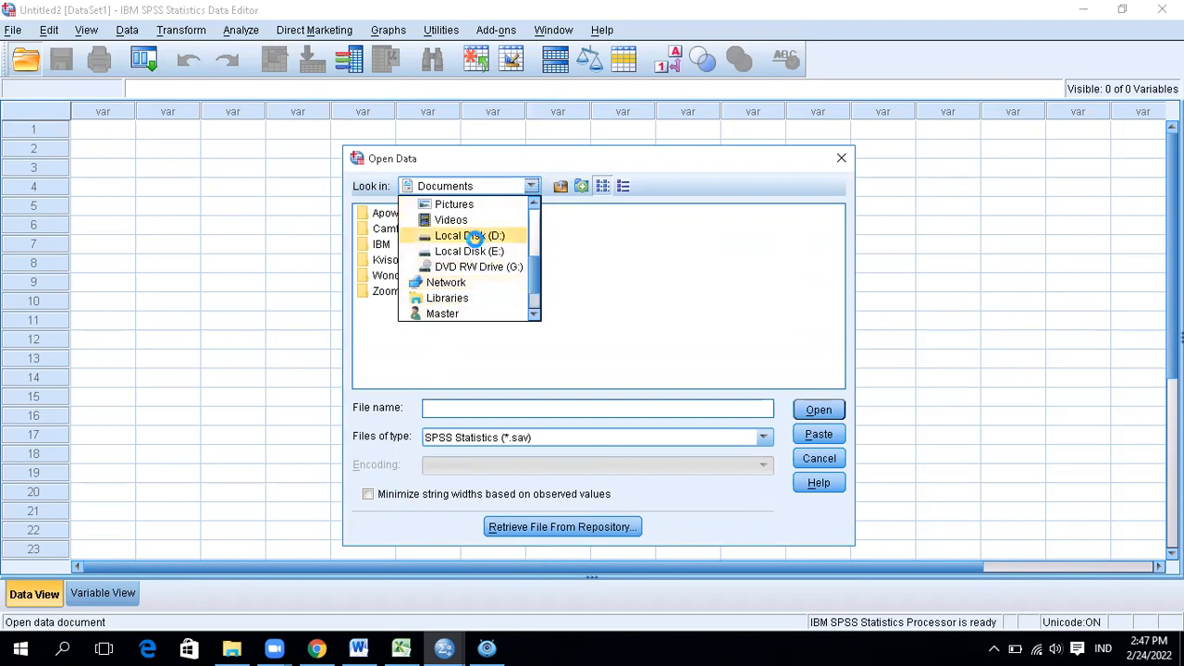
left_click(476, 235)
double_click(387, 353)
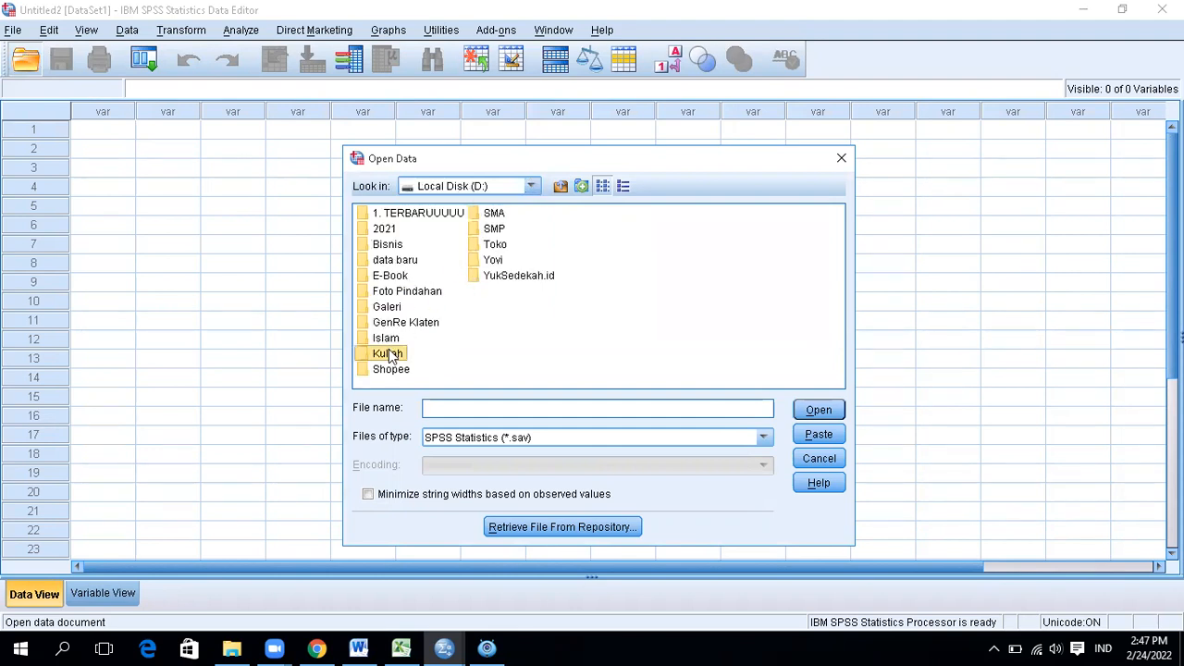
double_click(416, 355)
double_click(405, 259)
double_click(407, 245)
left_click(418, 229)
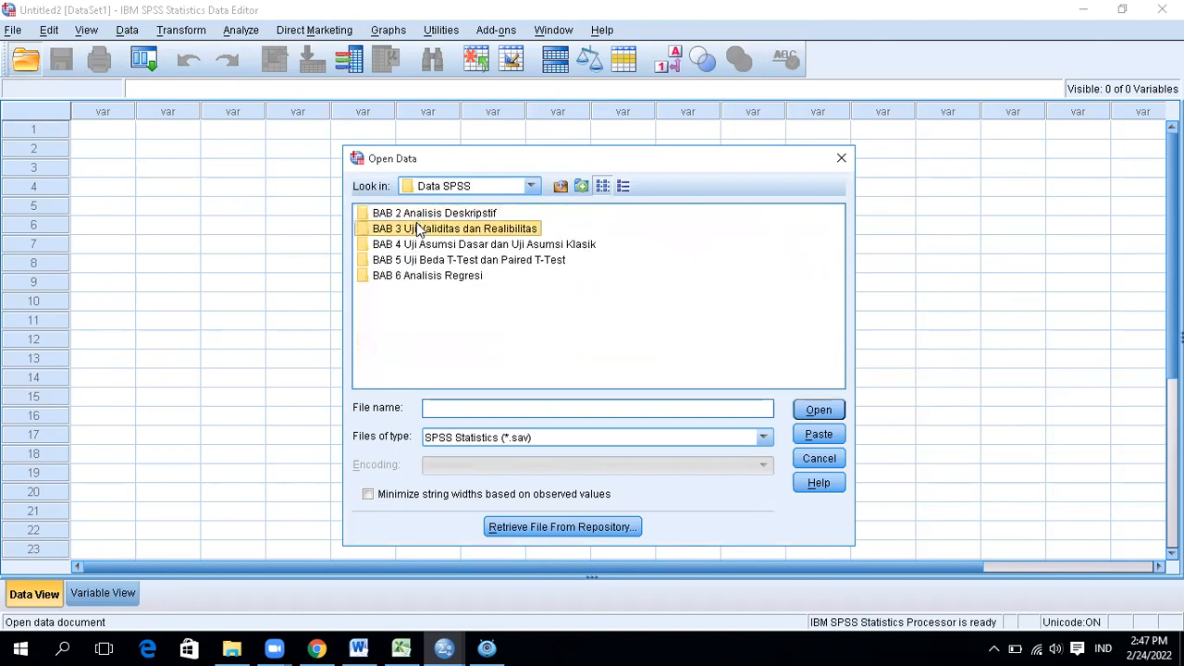
double_click(417, 229)
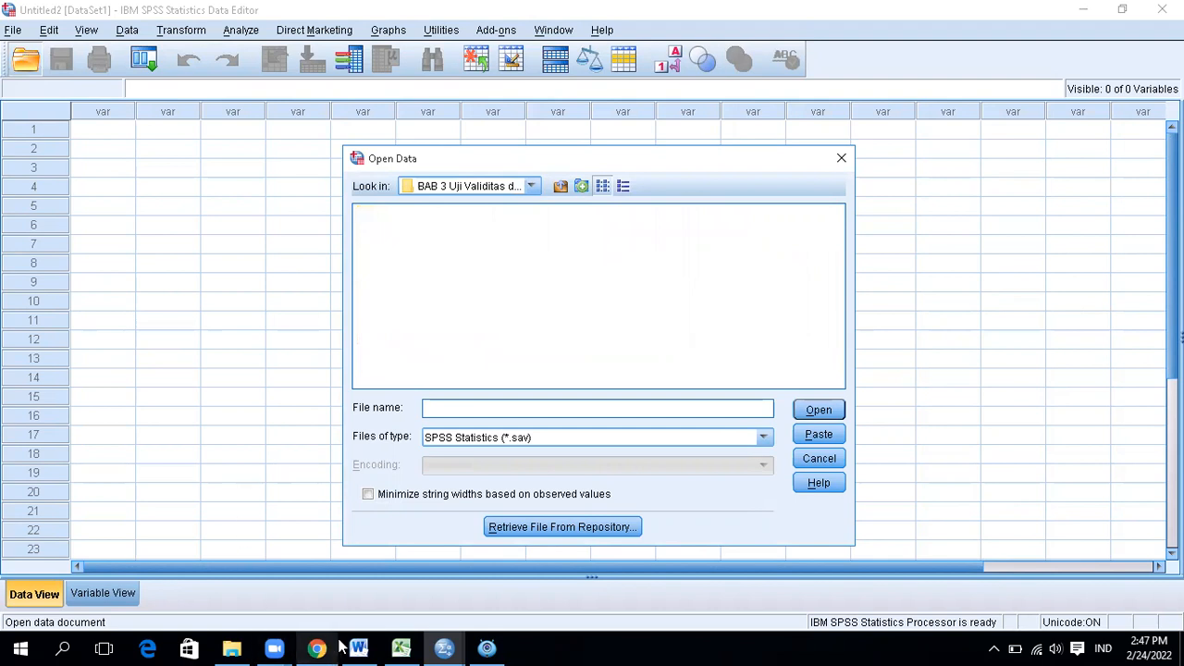
left_click(401, 649)
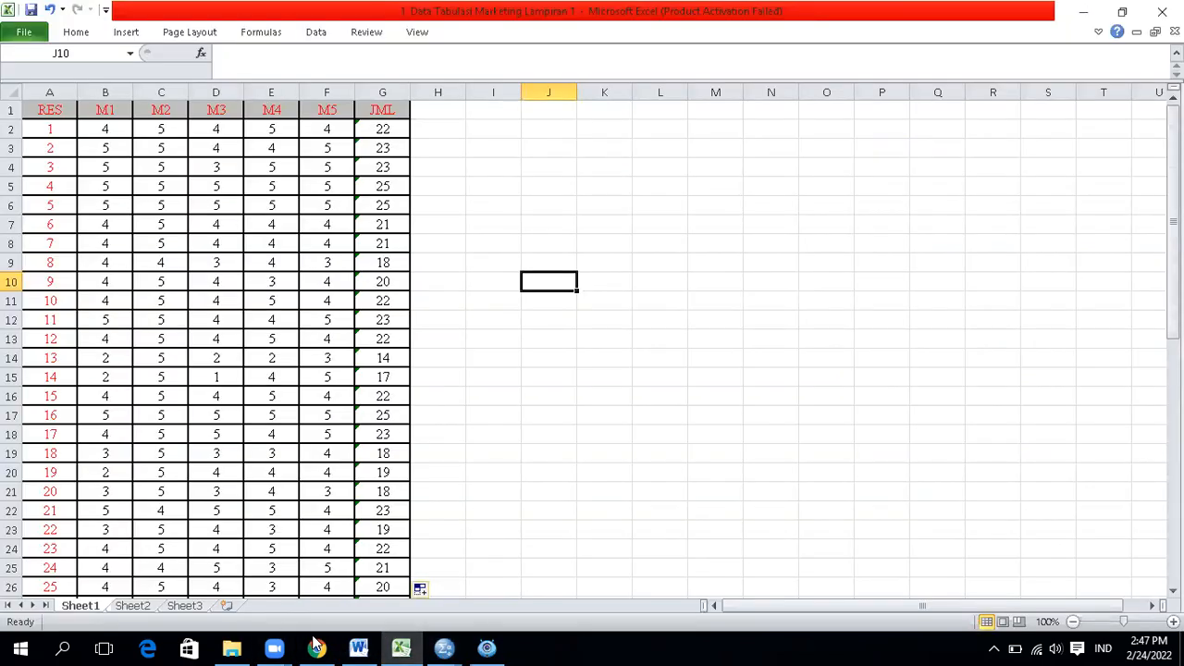
left_click(401, 649)
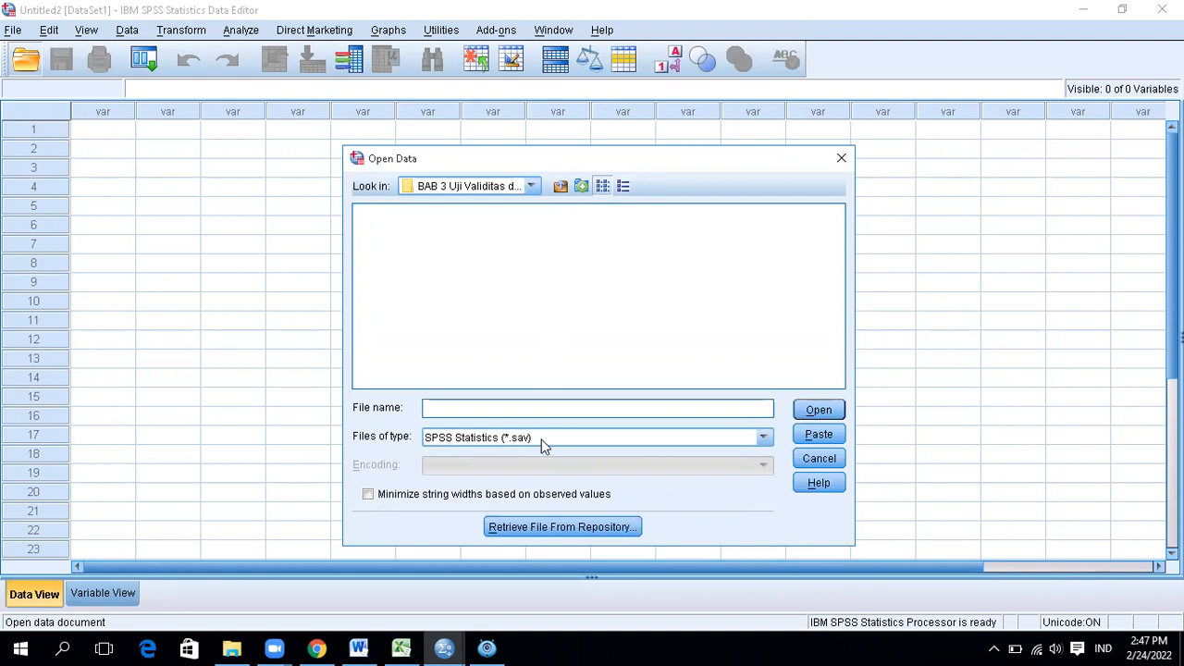
left_click(400, 648)
Set the file type to Excel (*.xls, *.xlsx, *.xlsm) and open 1. Data Tabulasi Marketing Lampiran 1.xlsx
left_click(550, 449)
left_click(495, 518)
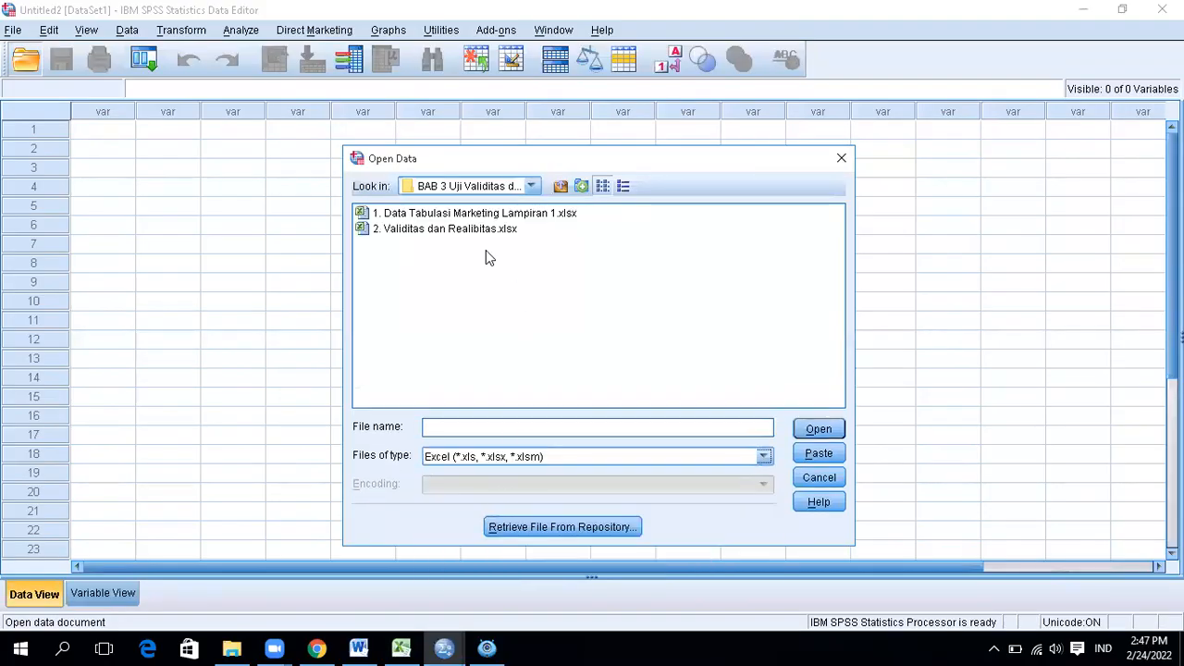
left_click(423, 214)
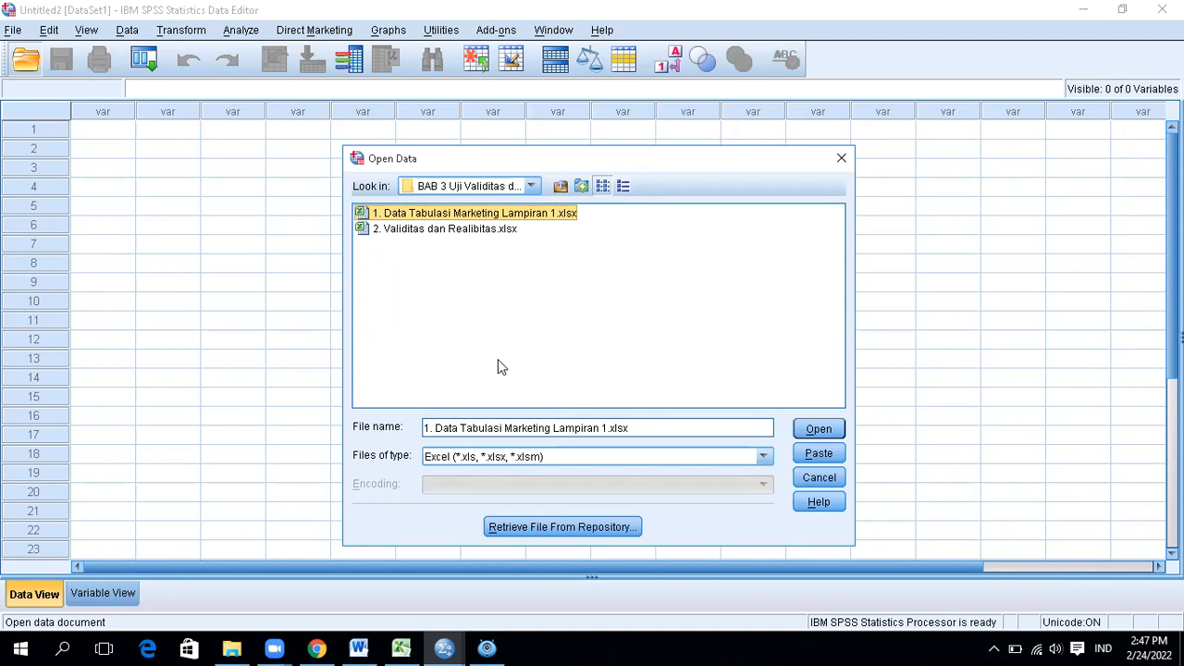
left_click(819, 431)
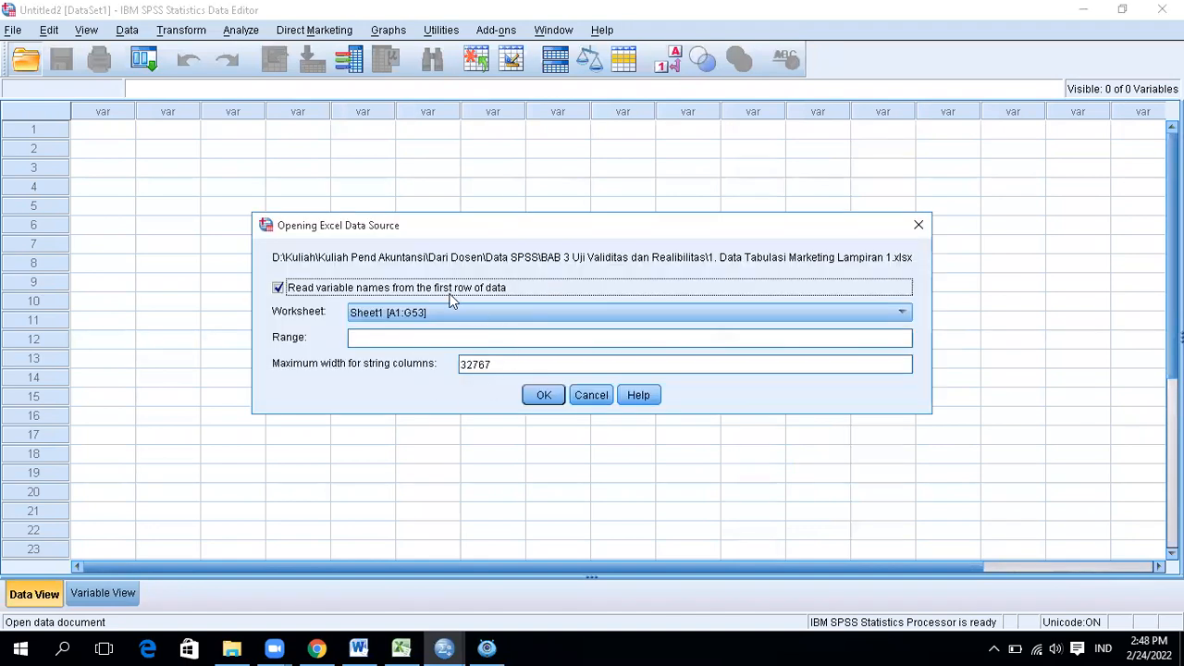
Check the source sheet in the Excel workbook, and import worksheet Sheet1 [A1:G53] into SPSS with variable names read from the first row
left_click(396, 315)
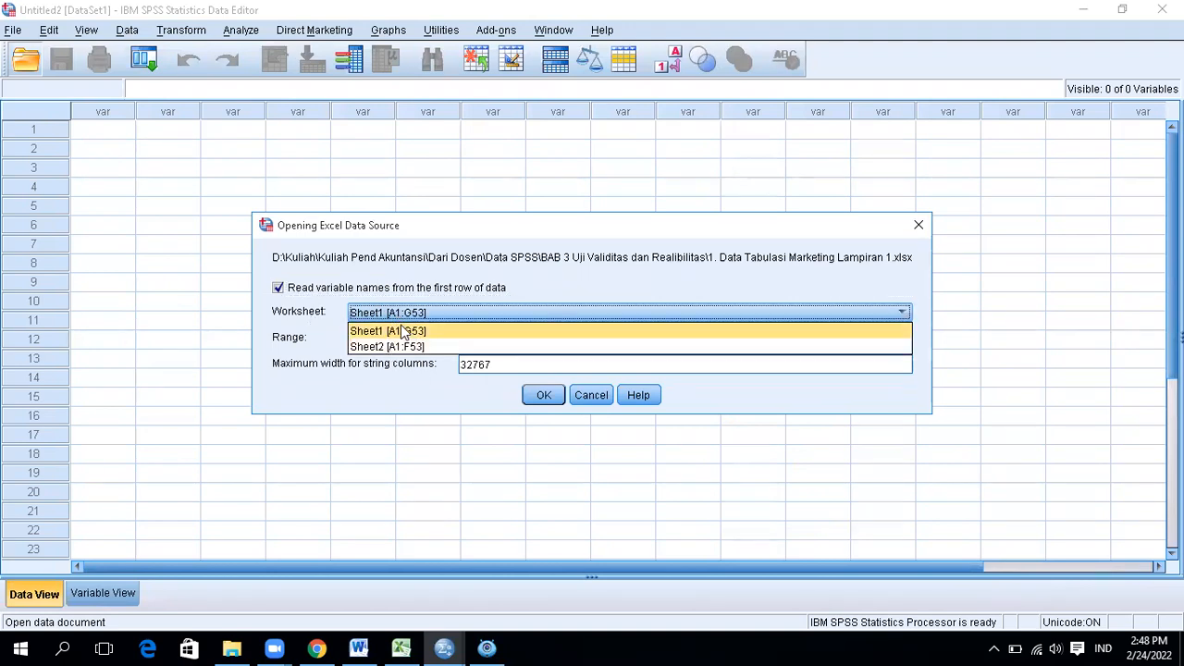
left_click(402, 645)
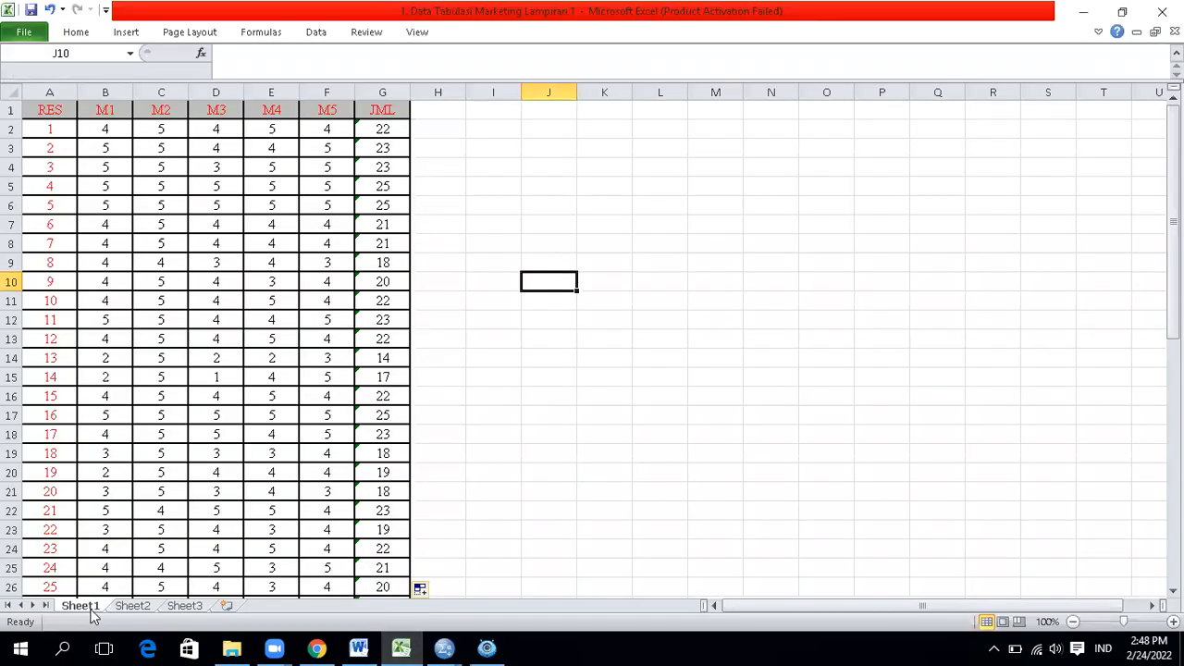
left_click(413, 642)
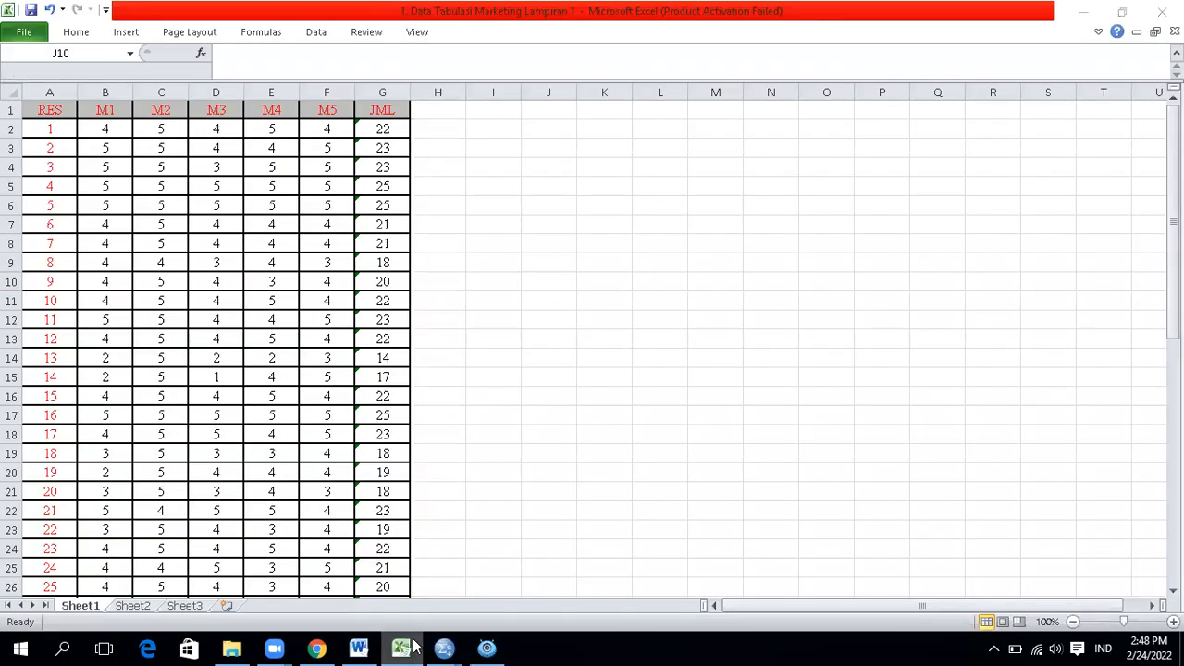
left_click(496, 313)
left_click(468, 330)
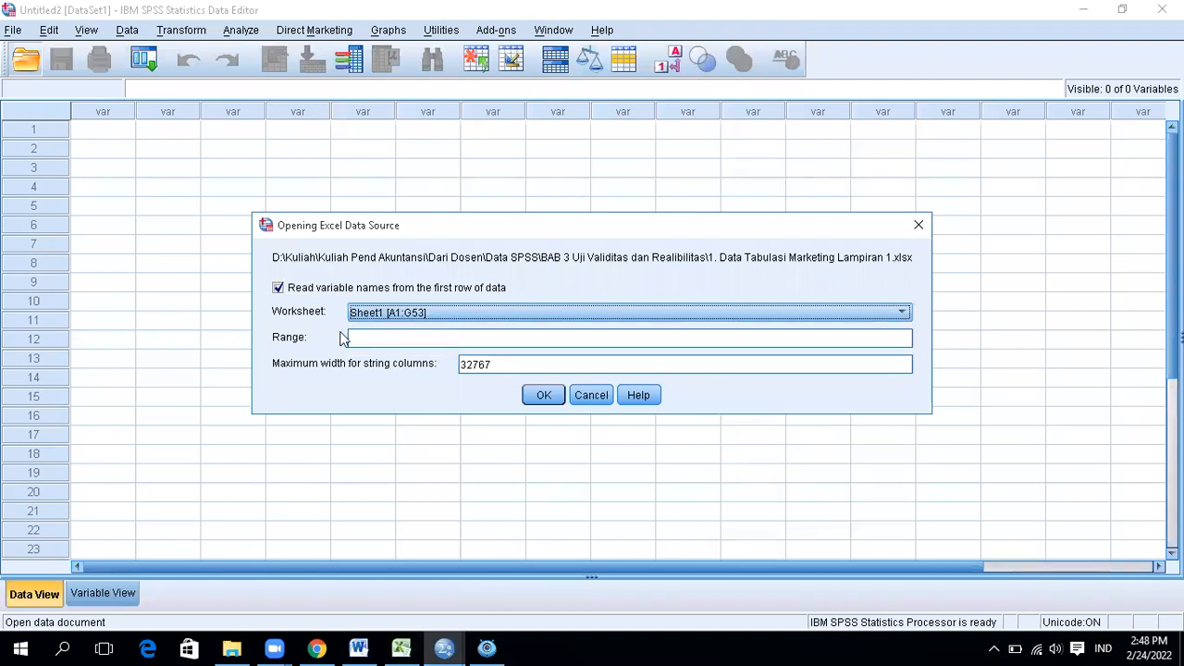
left_click(374, 337)
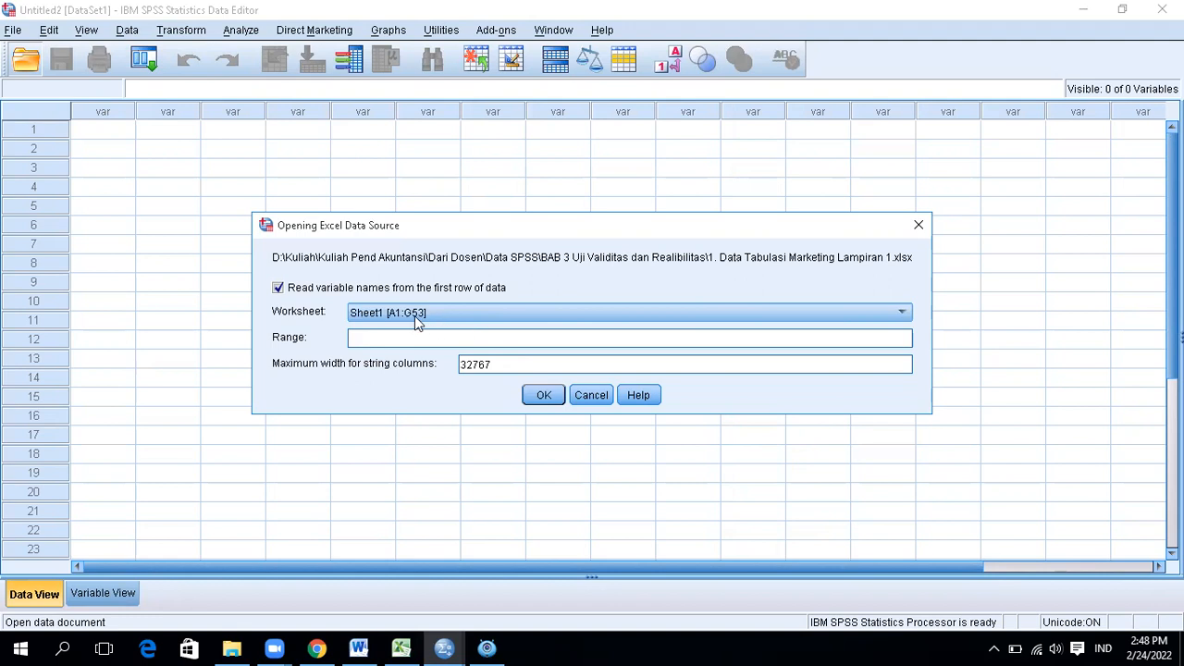
left_click(545, 398)
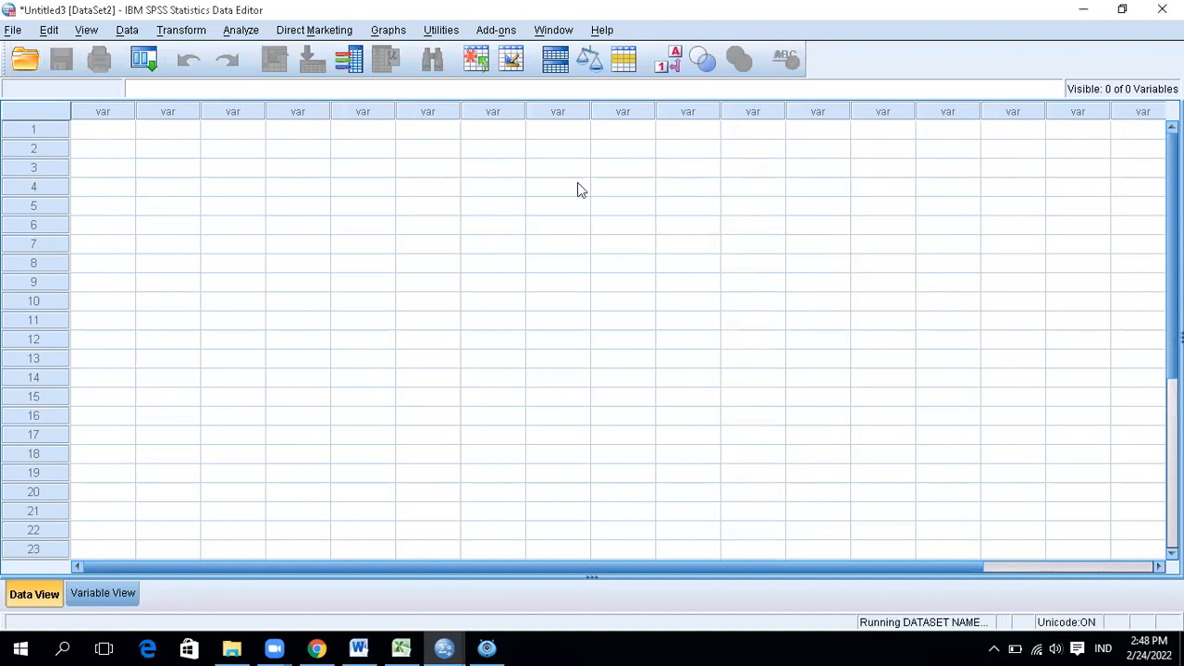
Look through the imported respondent rows from the first to the last and back to the start
scroll(518, 315, "down", 9)
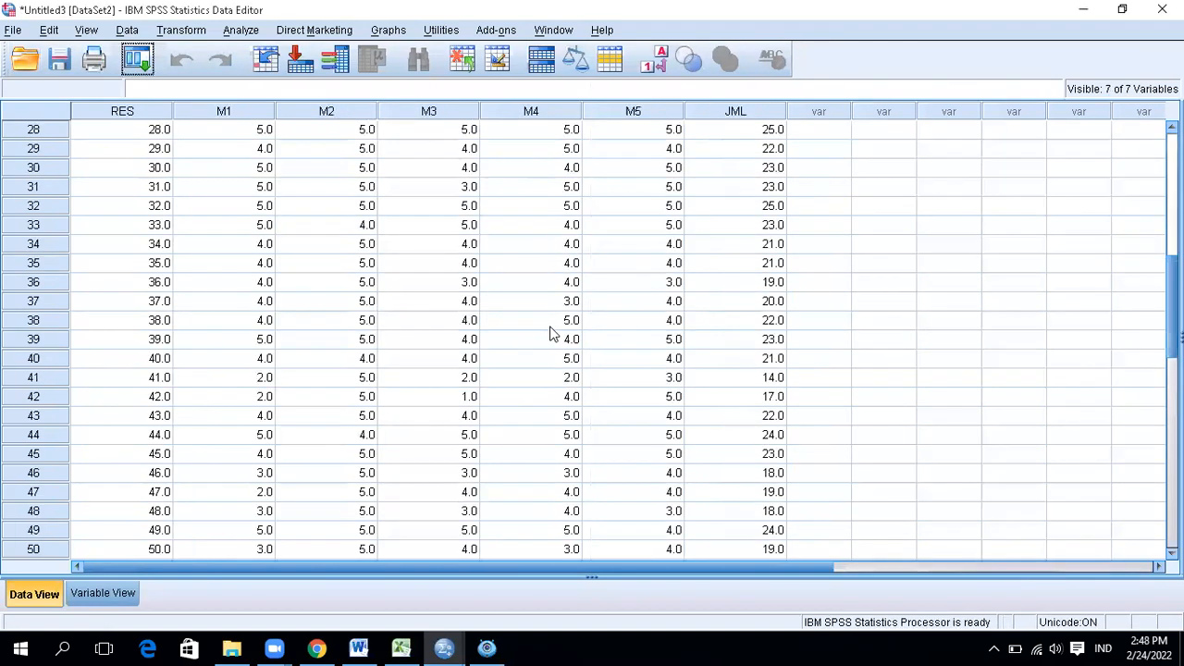
scroll(548, 342, "down", 5)
scroll(540, 339, "up", 14)
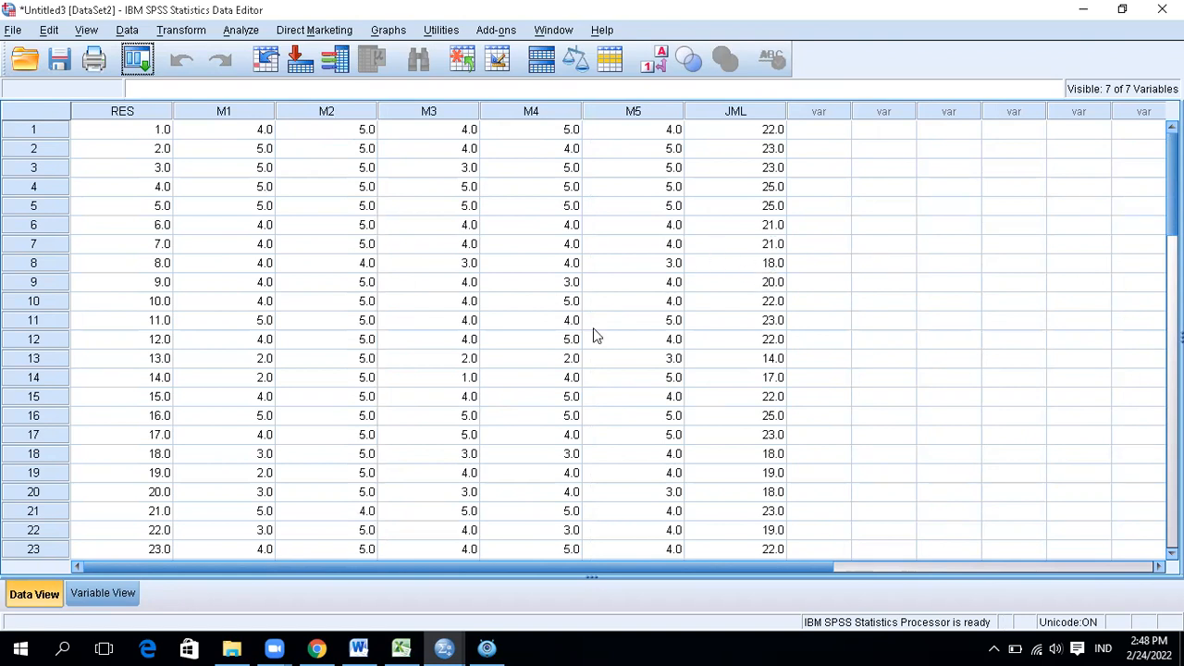
scroll(545, 442, "down", 13)
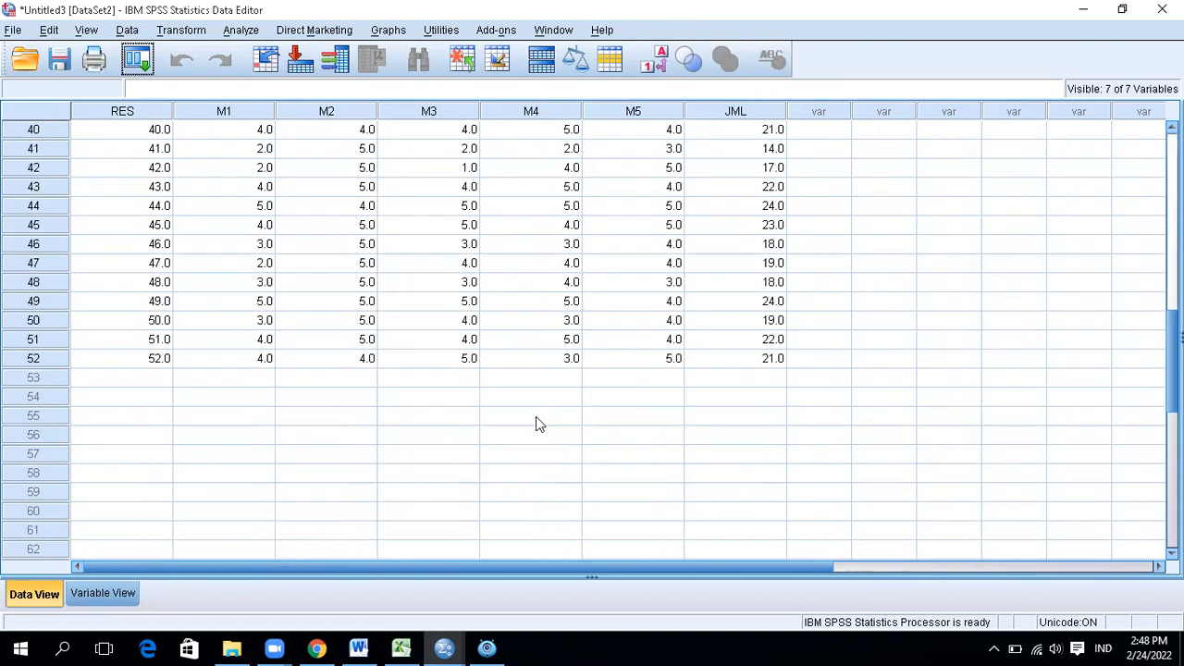
scroll(528, 412, "up", 13)
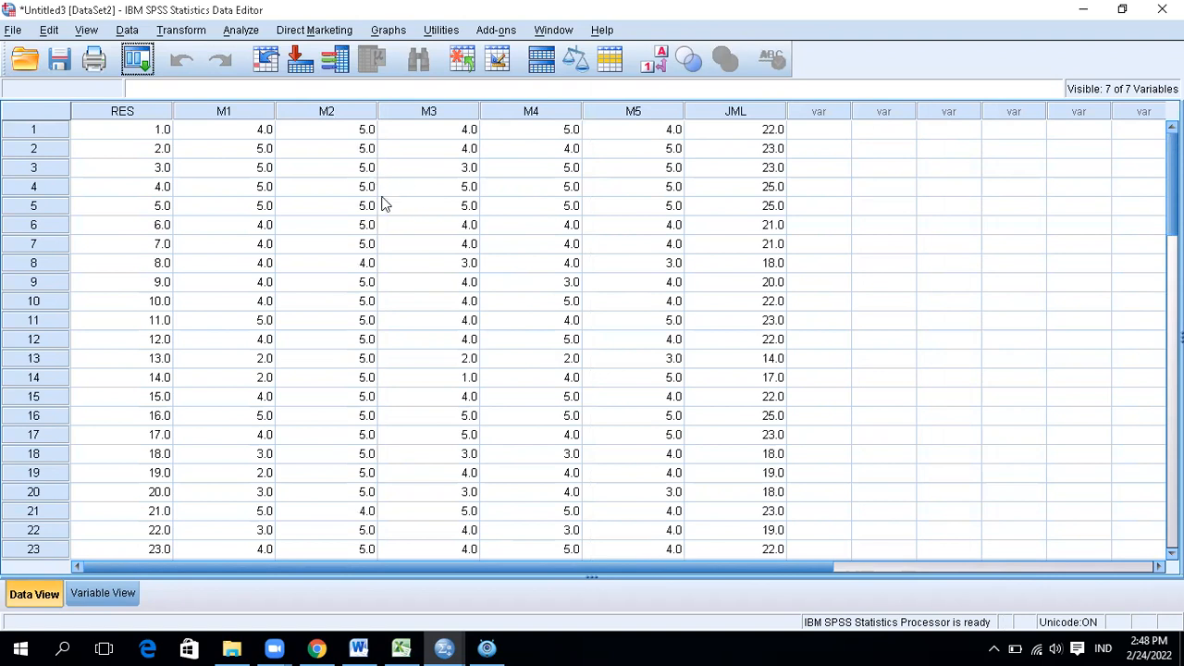
Consult the validity test procedure "analyze – correlate - bivariate" in the Word notes, highlight it and return to the SPSS data
left_click(359, 647)
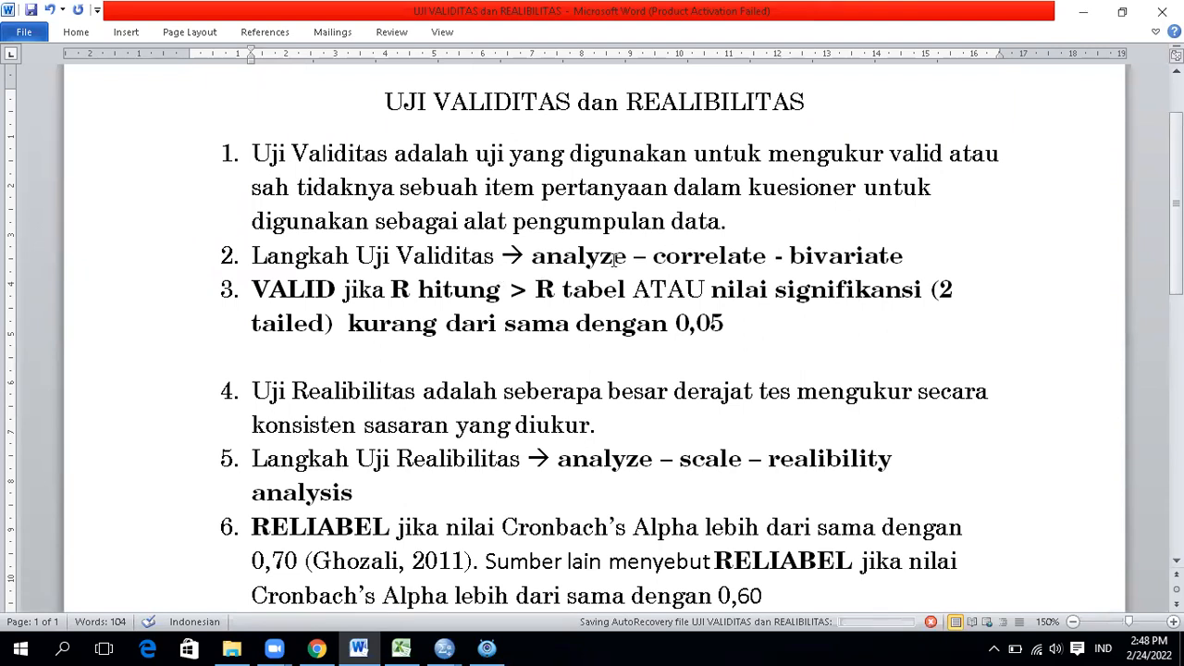
left_click_drag(533, 258, 905, 260)
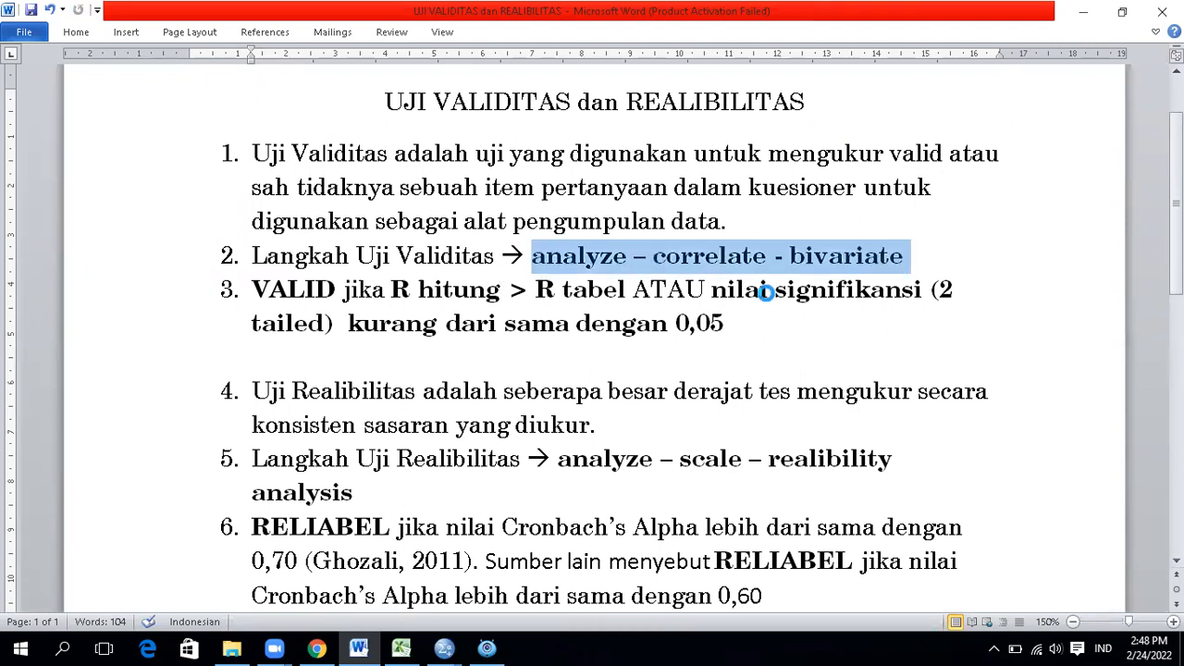
left_click(444, 647)
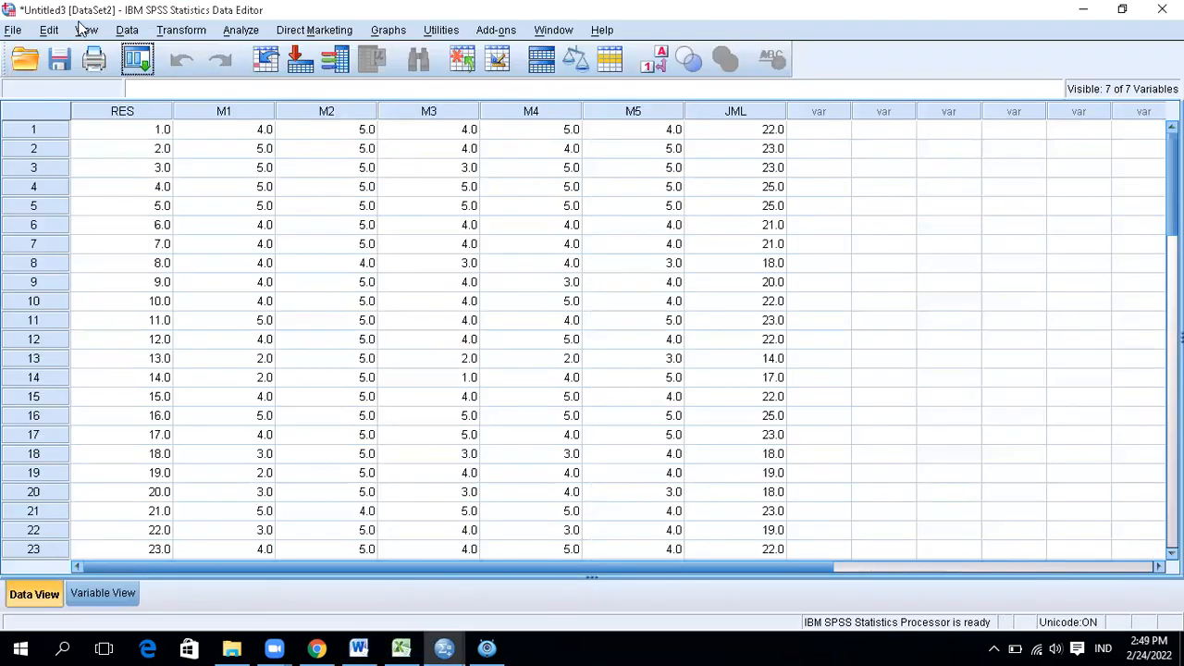
left_click(240, 29)
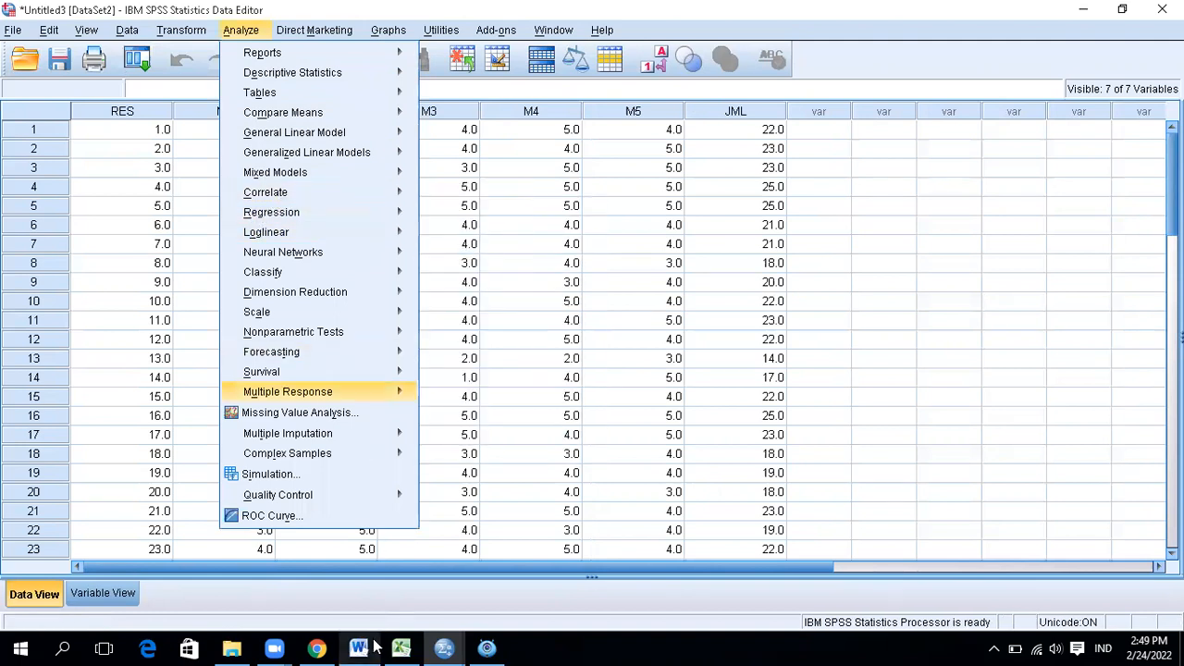
key("alt+Tab")
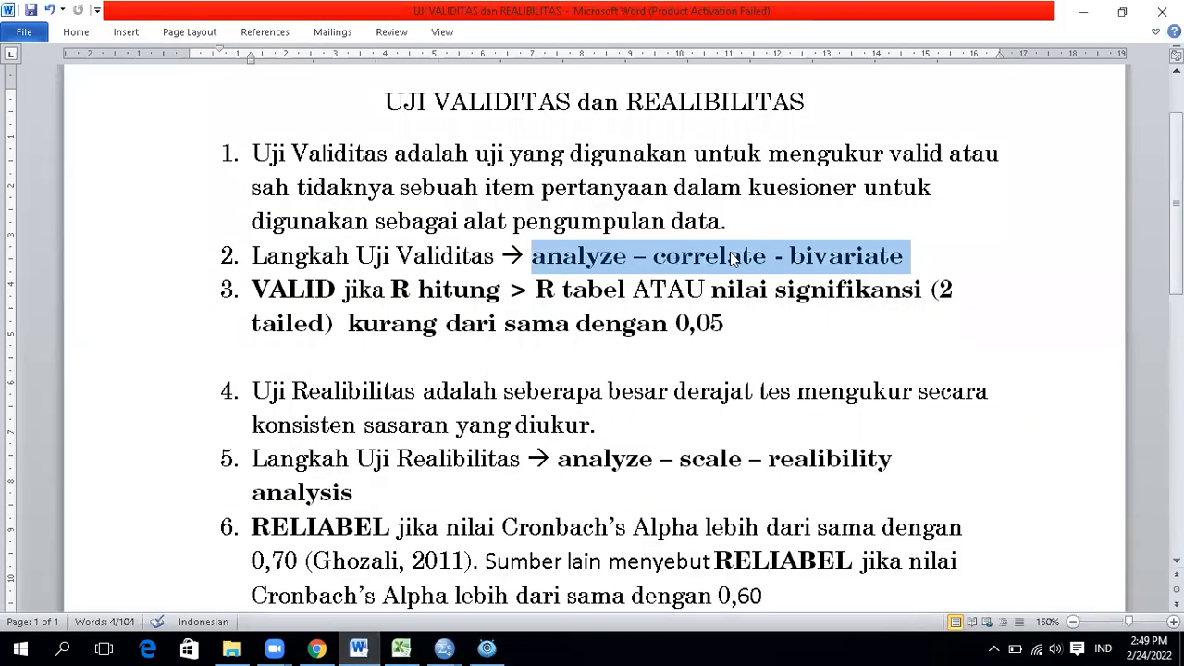
left_click(366, 648)
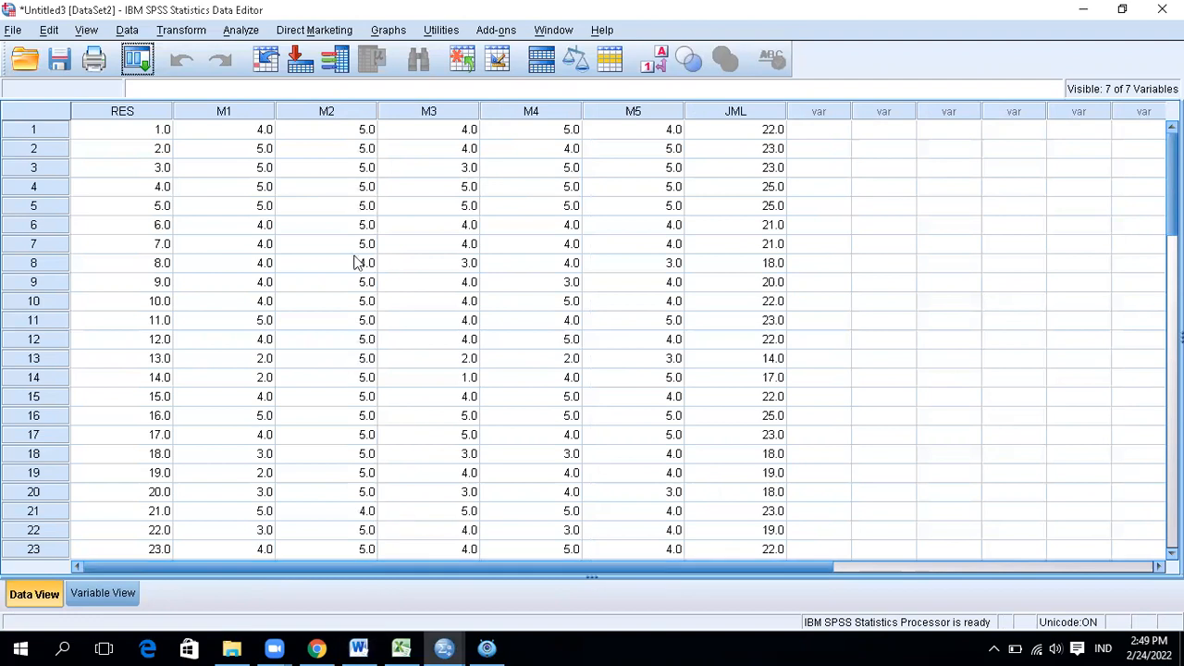
Start a Bivariate correlation analysis and add M1, M2 and M3 to its variables
left_click(241, 30)
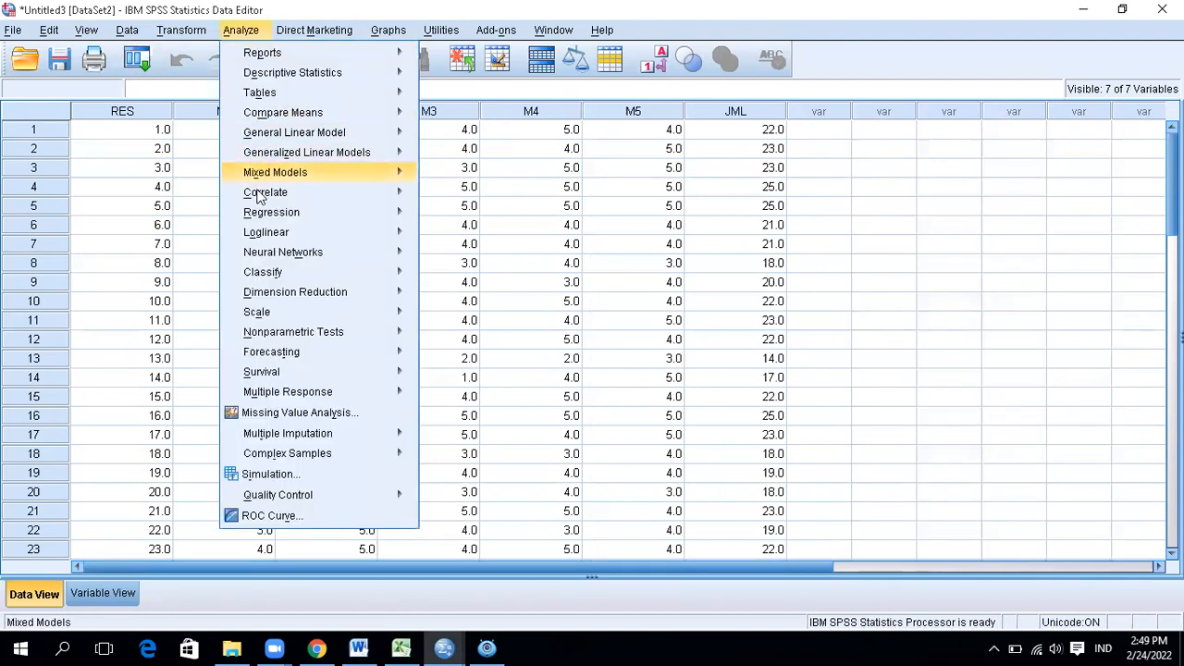
mouse_move(263, 196)
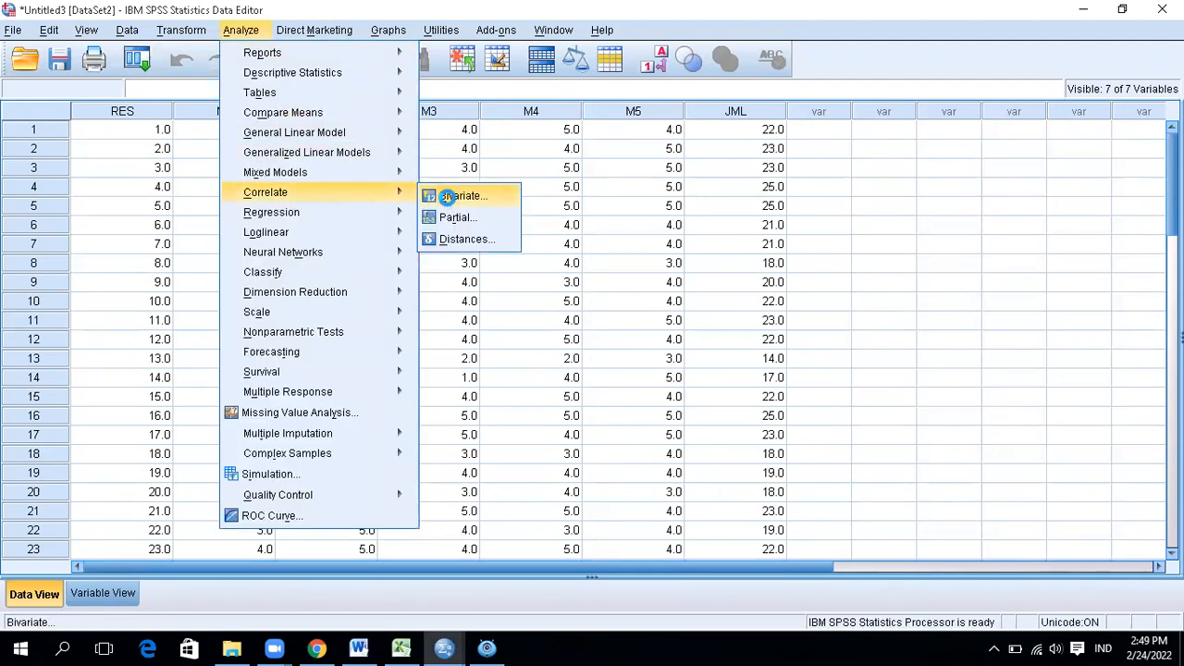
left_click(448, 197)
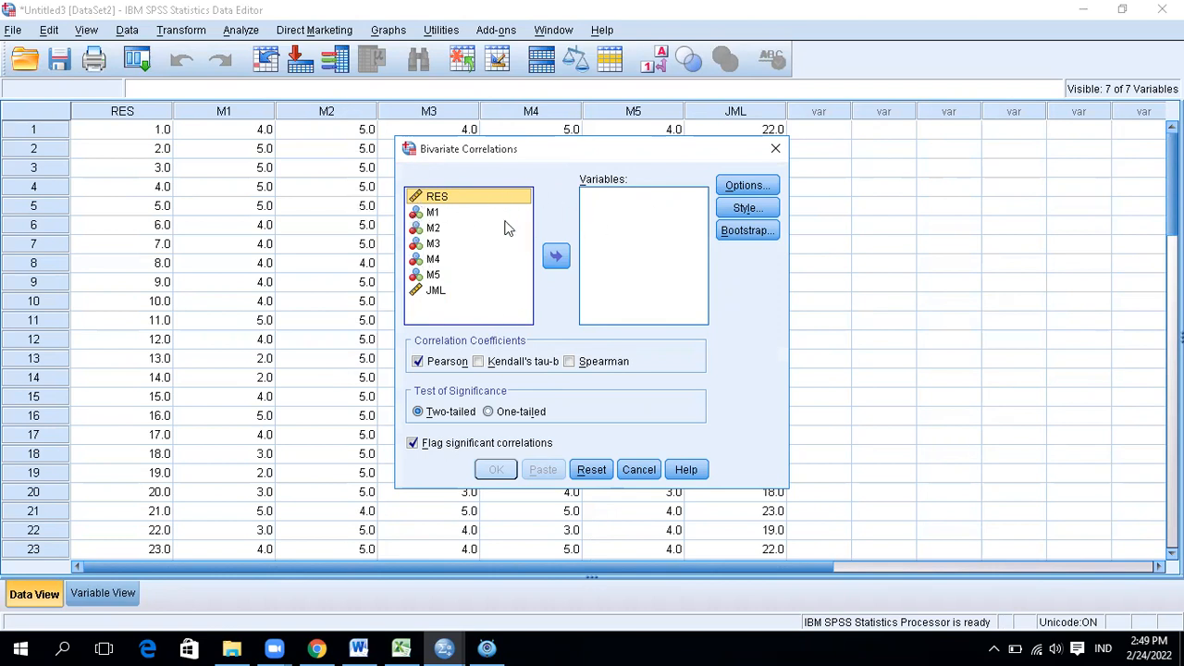
left_click(438, 215)
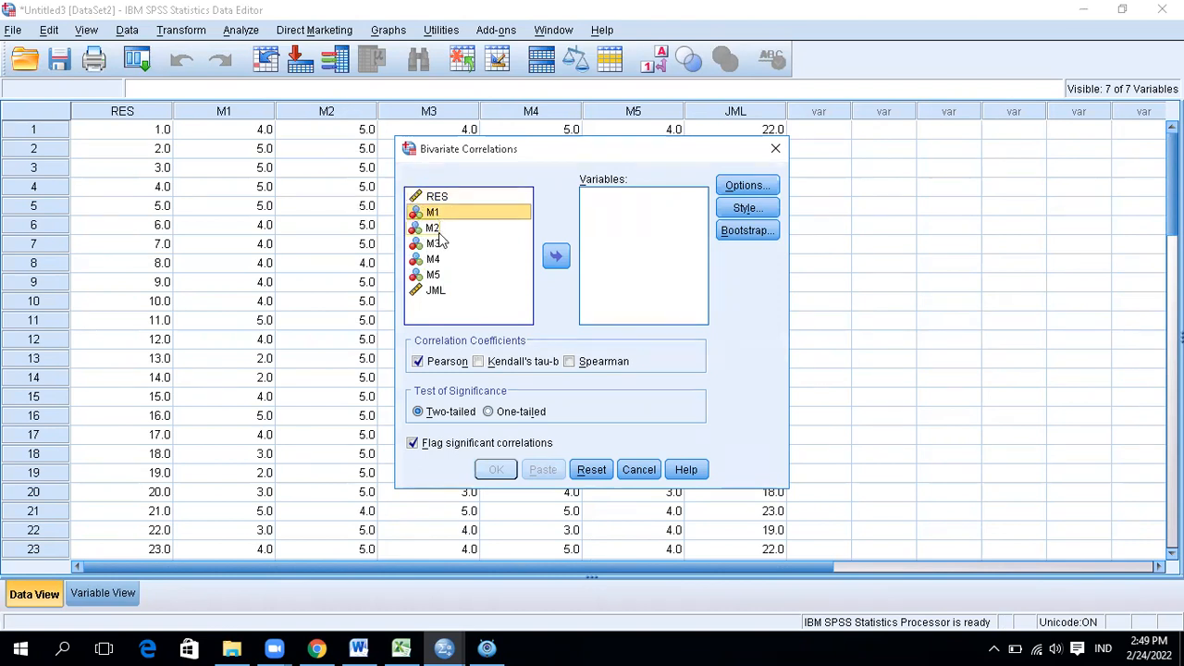
left_click(557, 257)
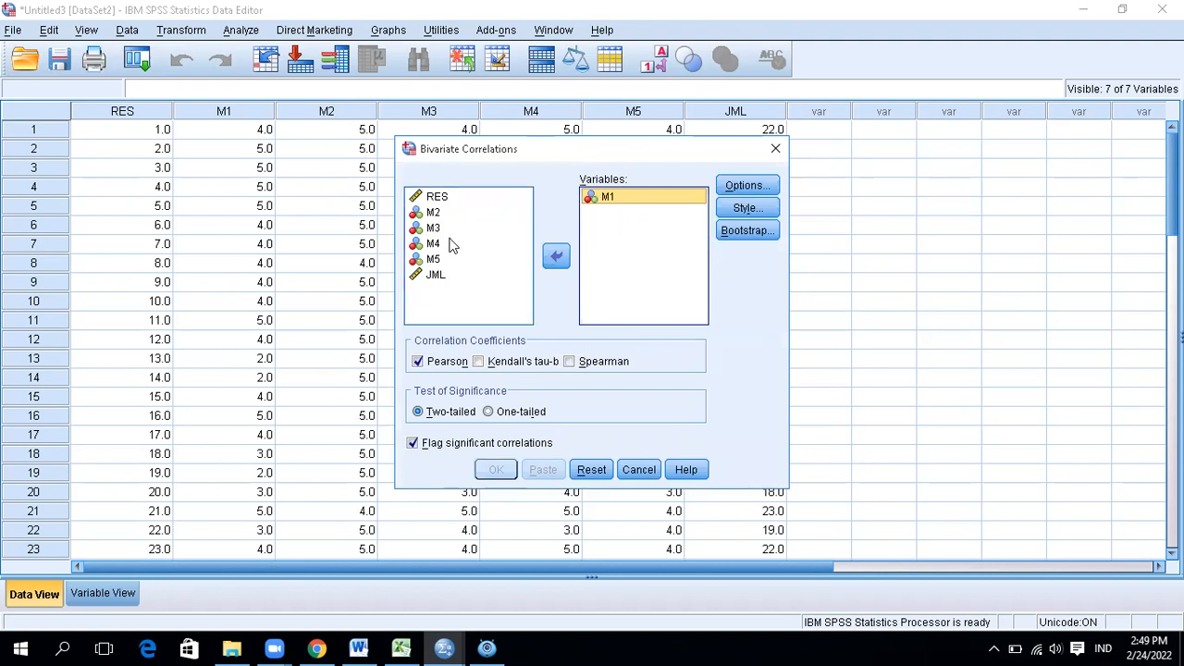
left_click(435, 213)
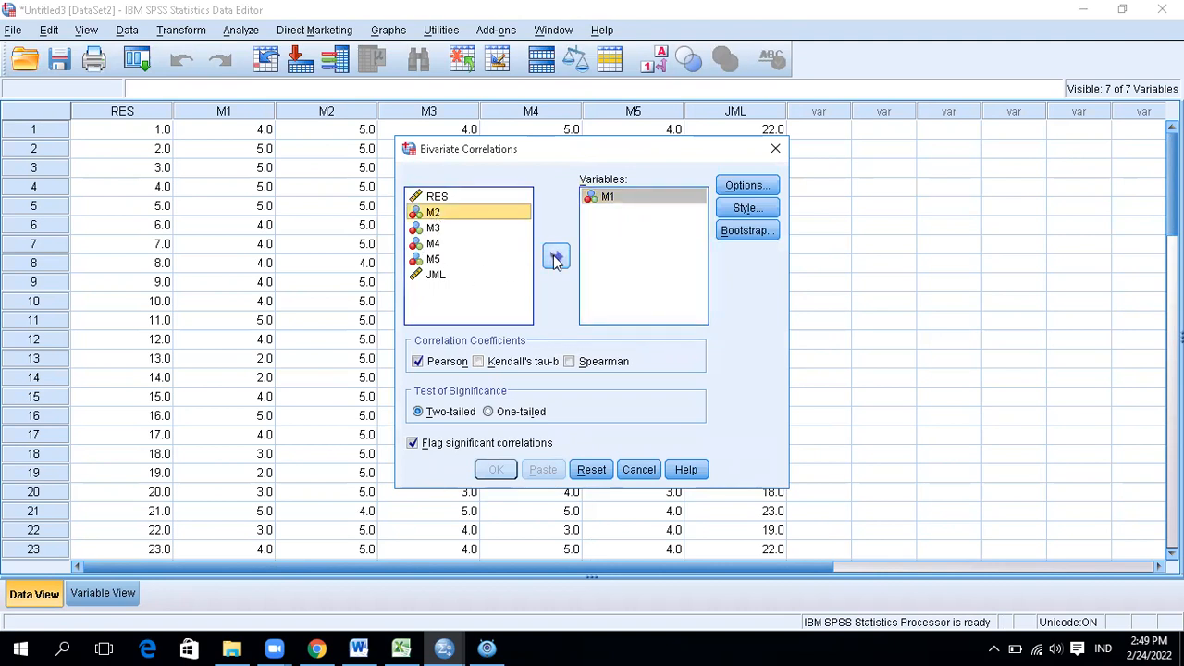
left_click(556, 261)
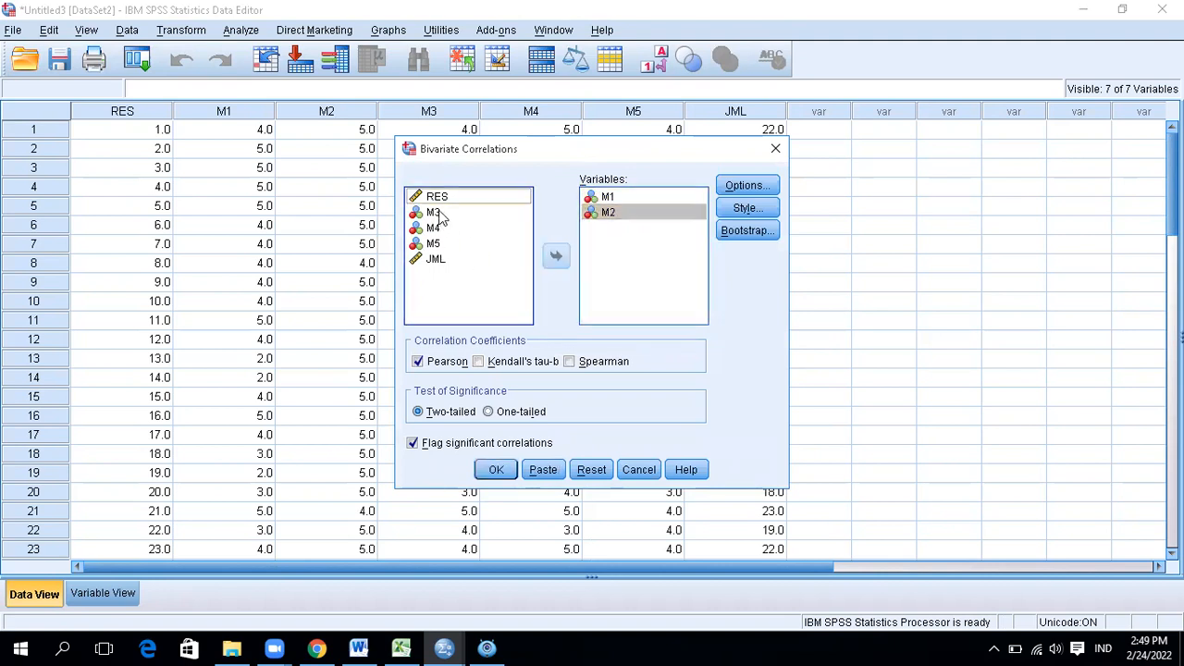
left_click(437, 215)
left_click(556, 257)
Add M4, M5 and JML to the correlation variables and run the analysis with Pearson coefficients and two-tailed significance
left_click(437, 217)
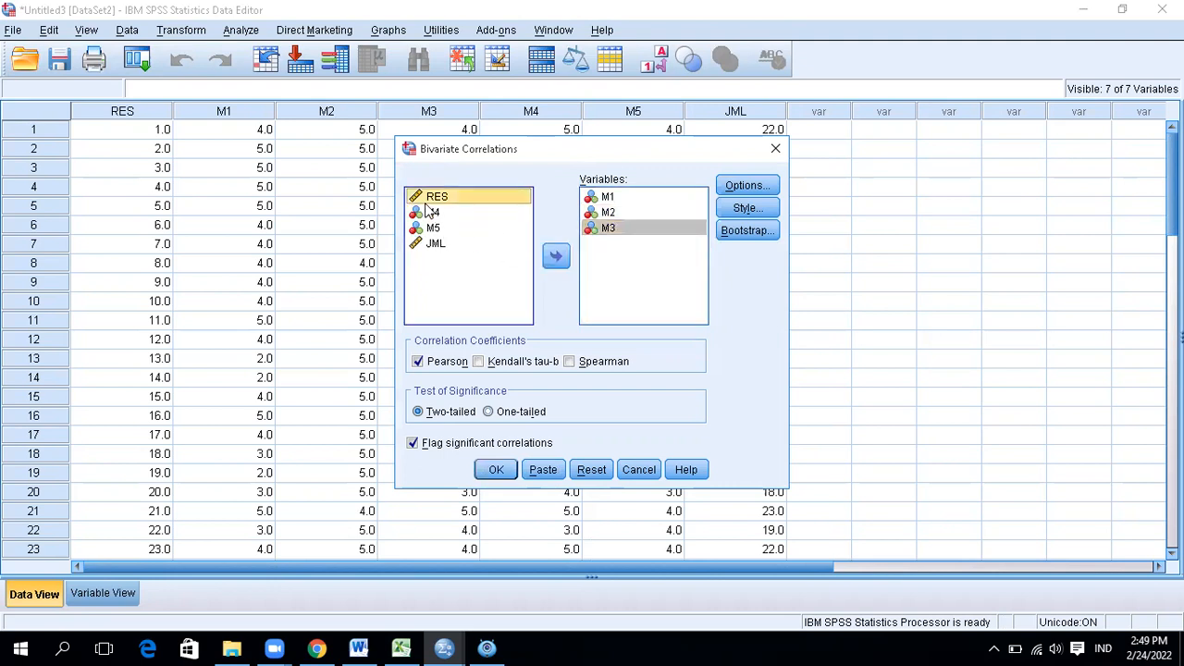
left_click(439, 215)
left_click(556, 256)
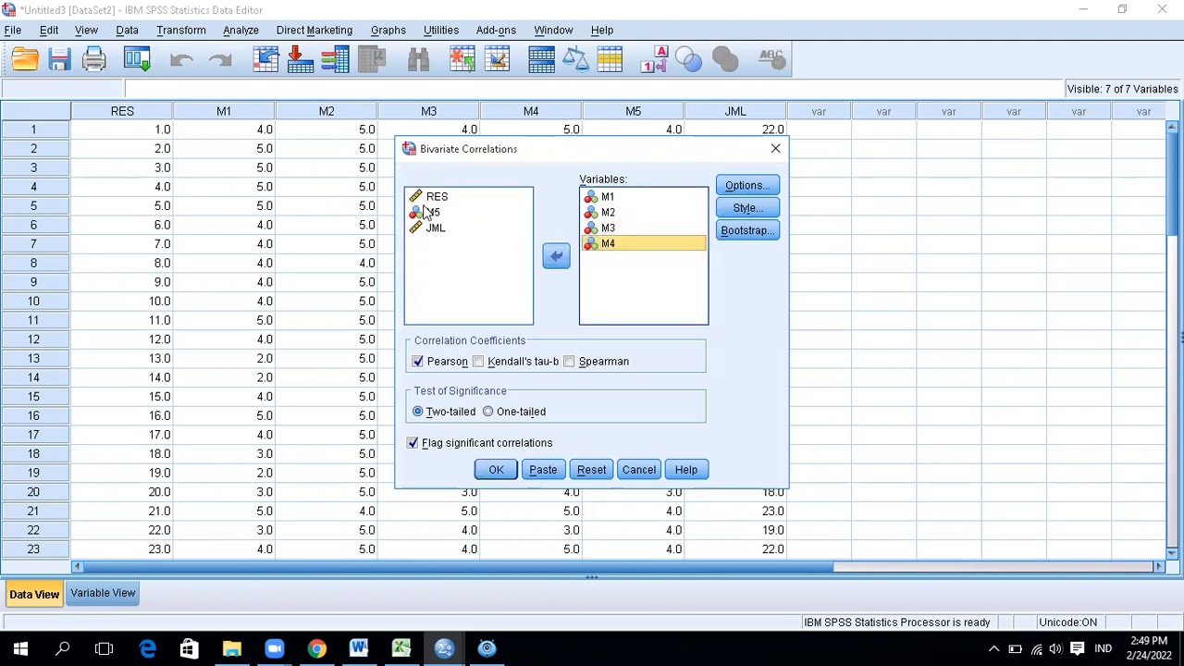
left_click(427, 211)
left_click(434, 215)
left_click(553, 255)
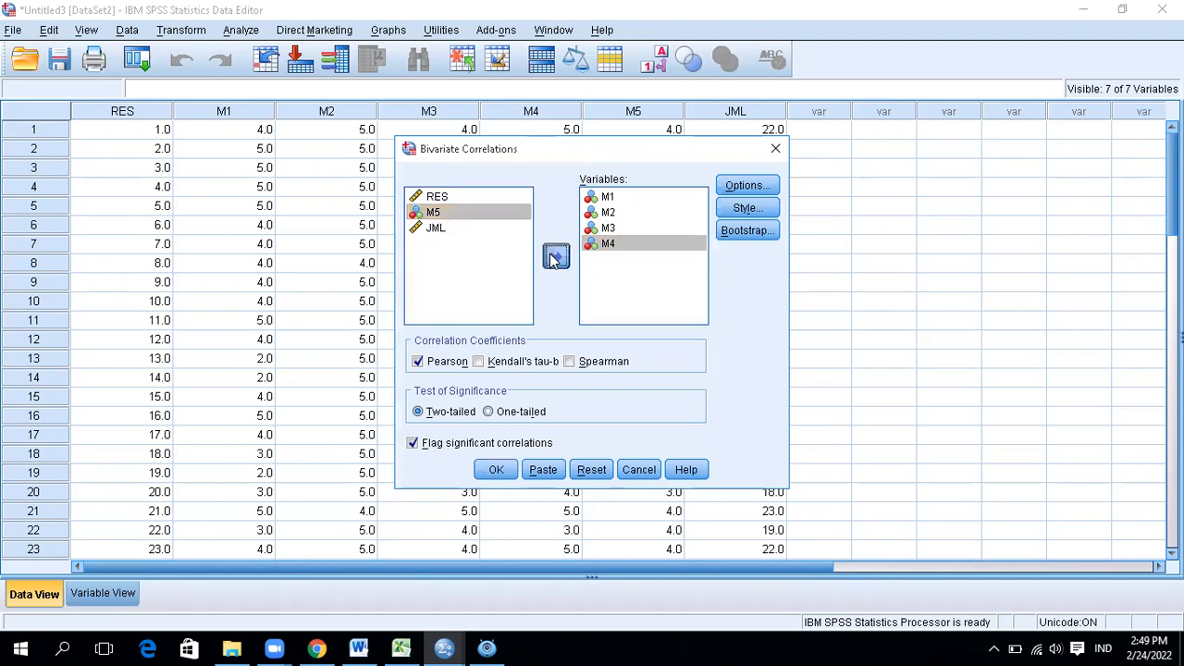
left_click(434, 215)
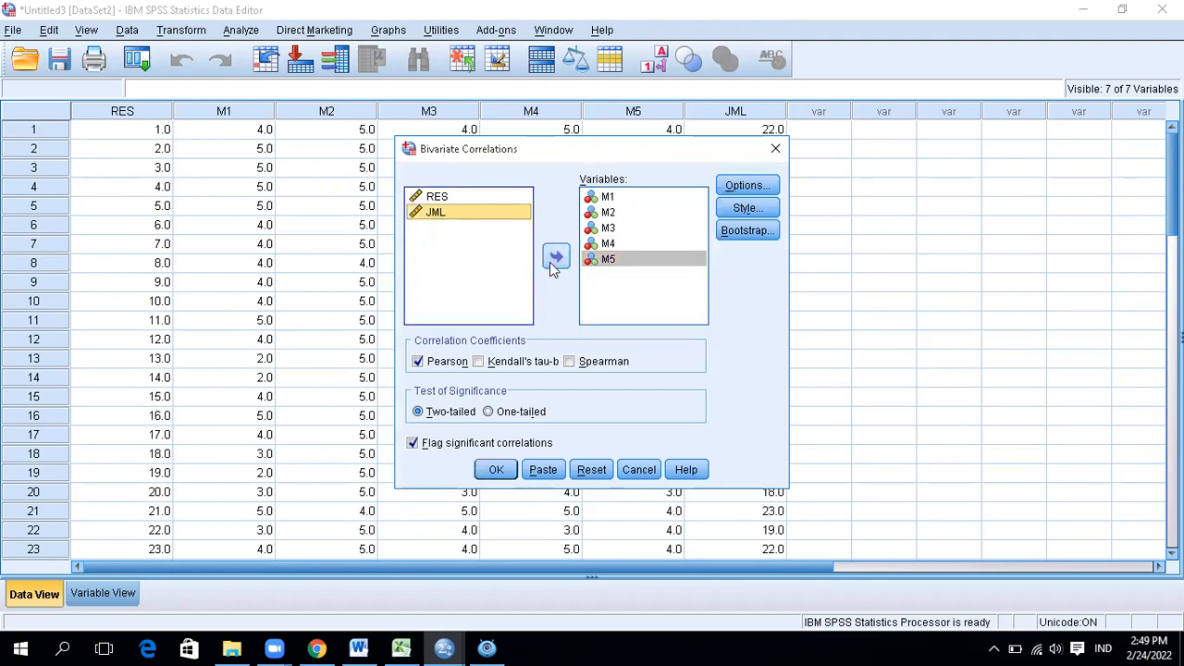
left_click(556, 256)
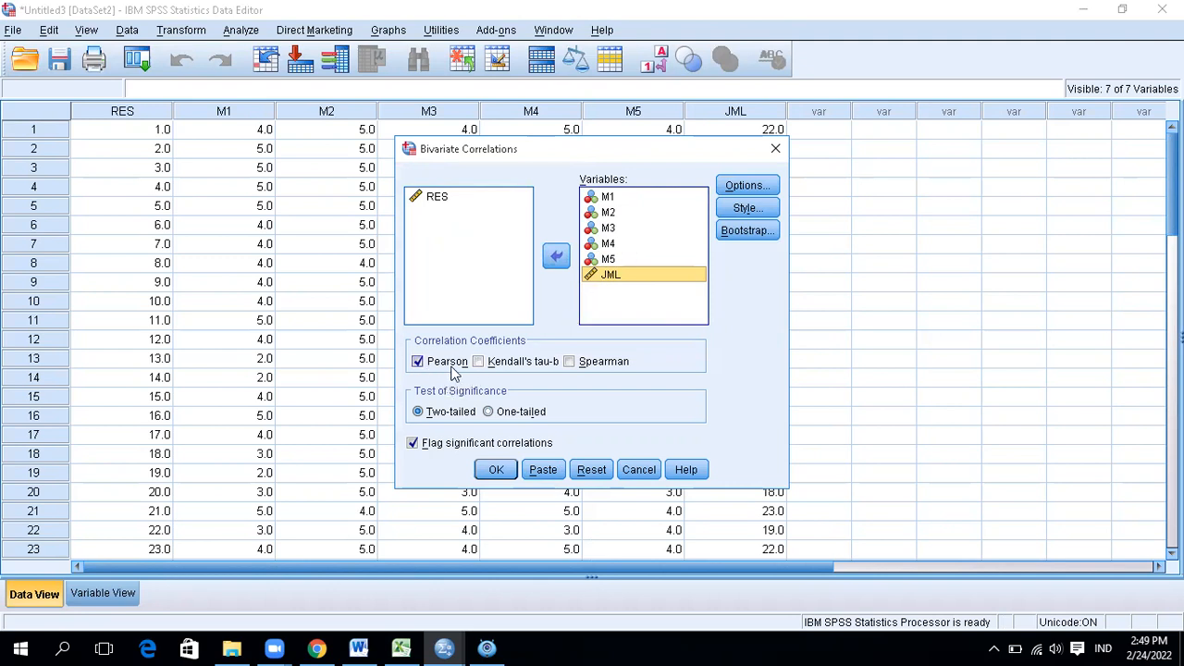
left_click(496, 470)
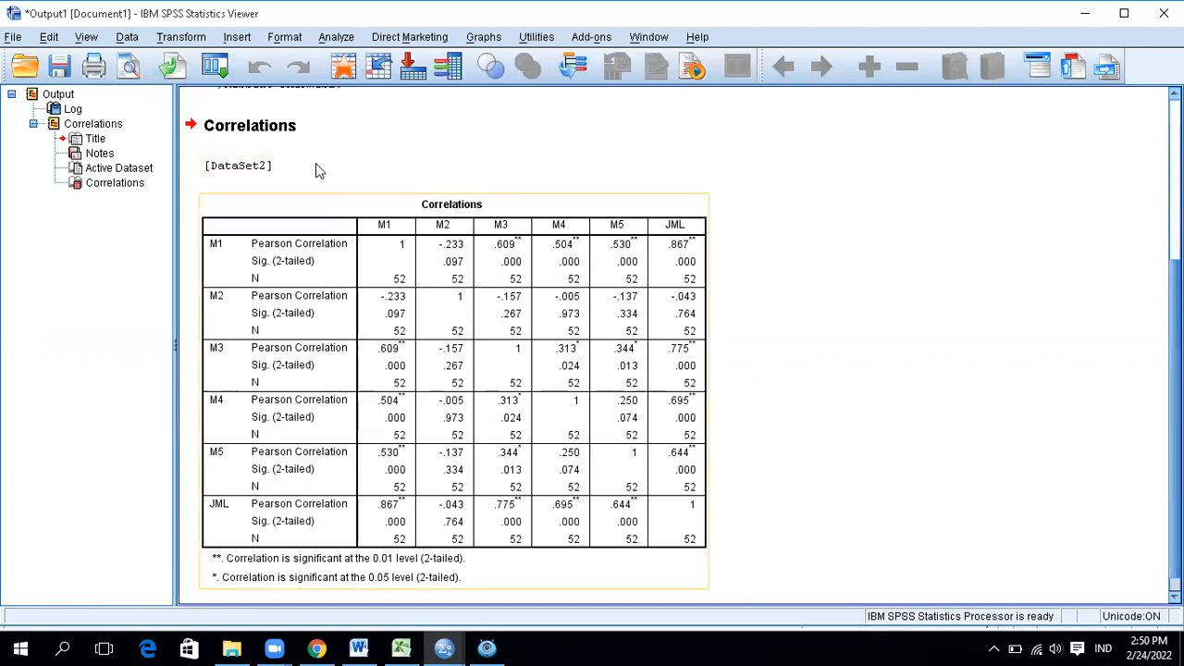
Switch to the Word notes, review the VALID criterion, add "/ 5%" after 0,05, and return to the SPSS correlation output
left_click(363, 640)
left_click_drag(254, 289, 550, 301)
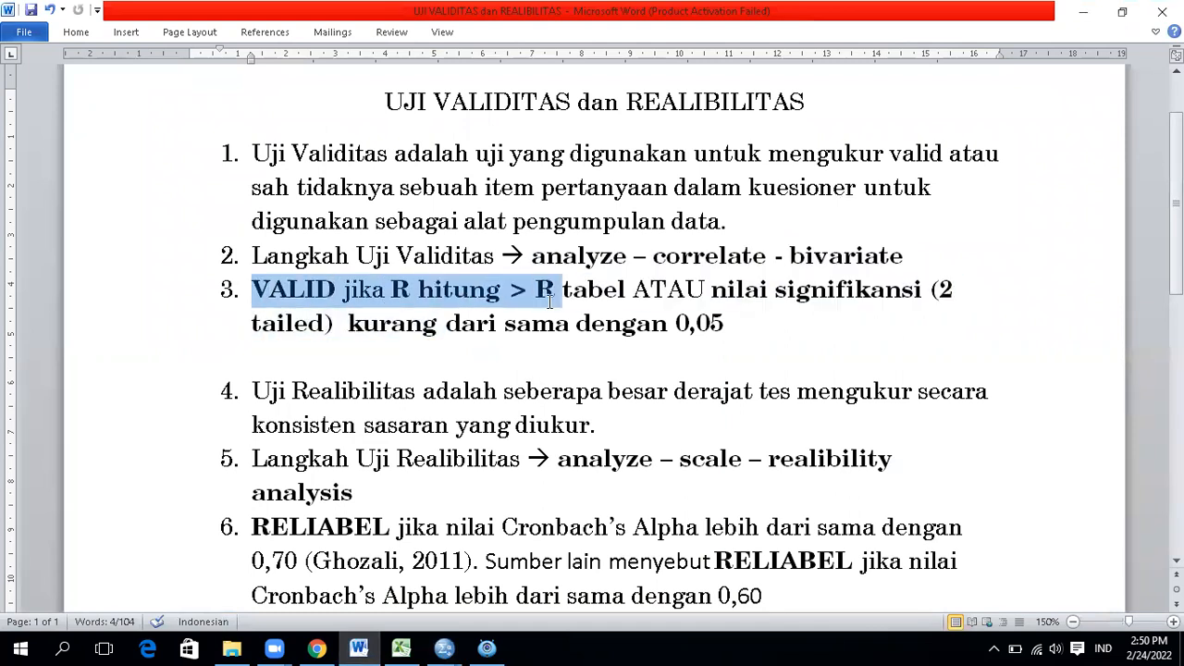
left_click(583, 309)
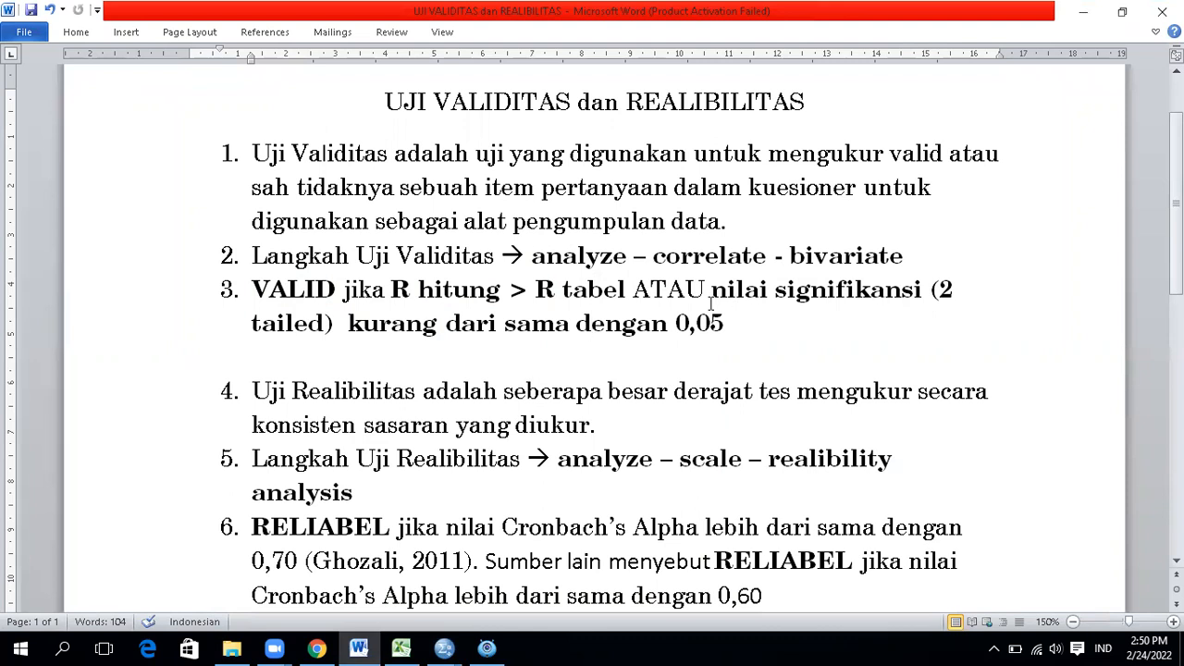
left_click_drag(713, 289, 925, 292)
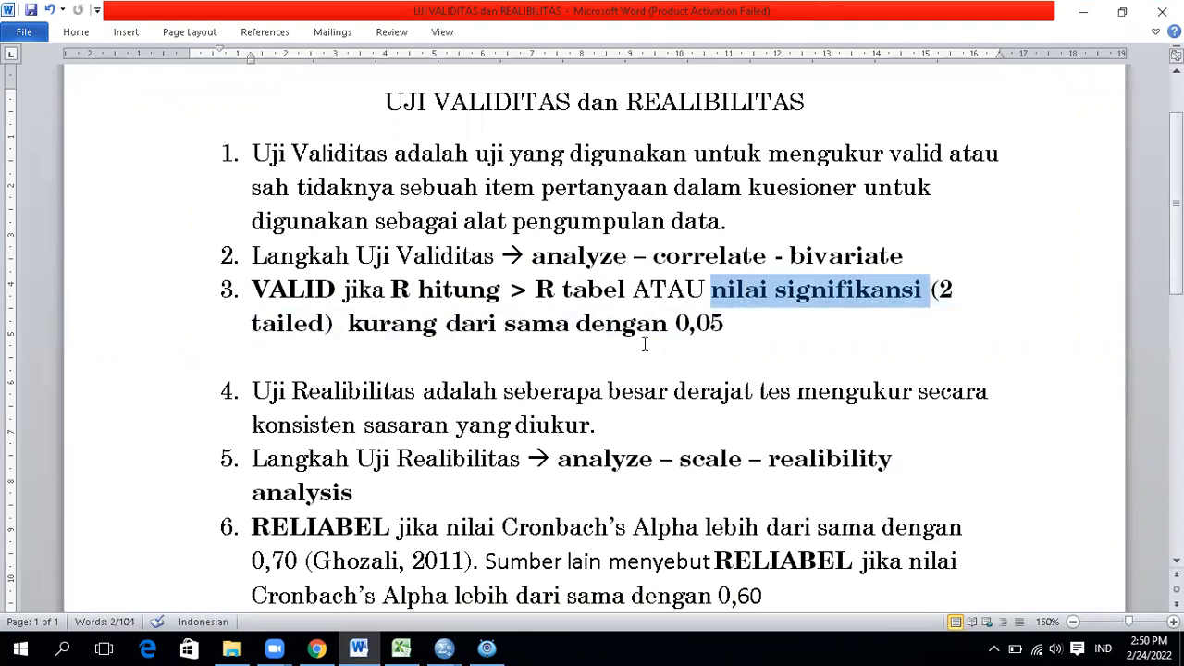
left_click(738, 324)
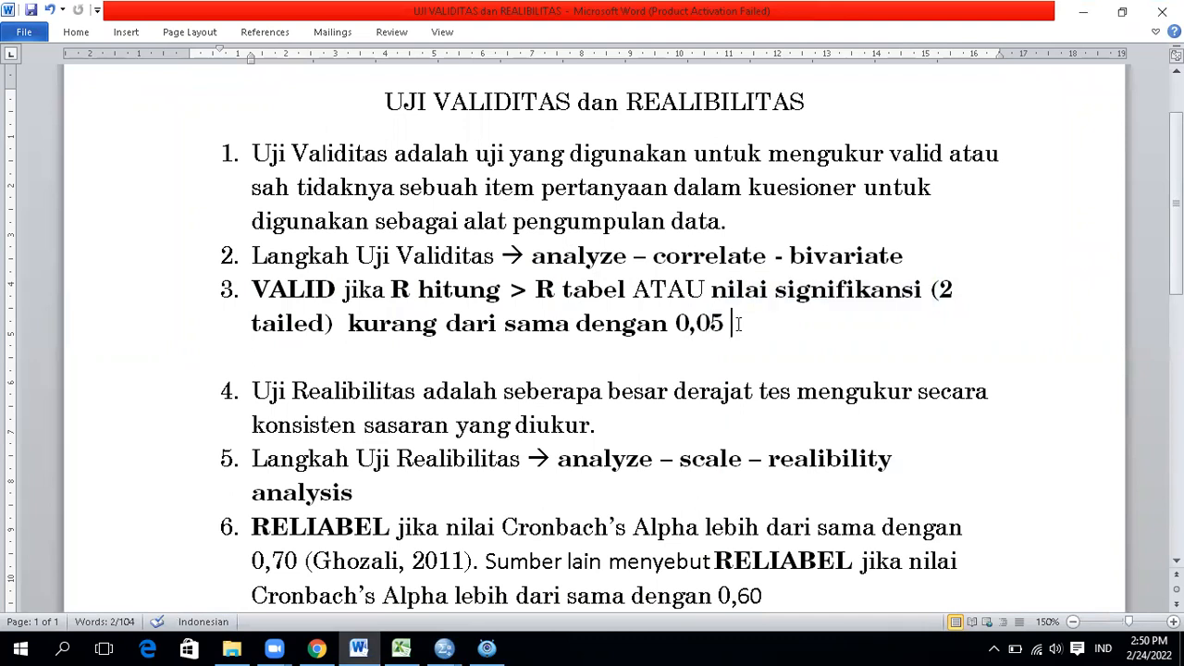
type("/ 5%")
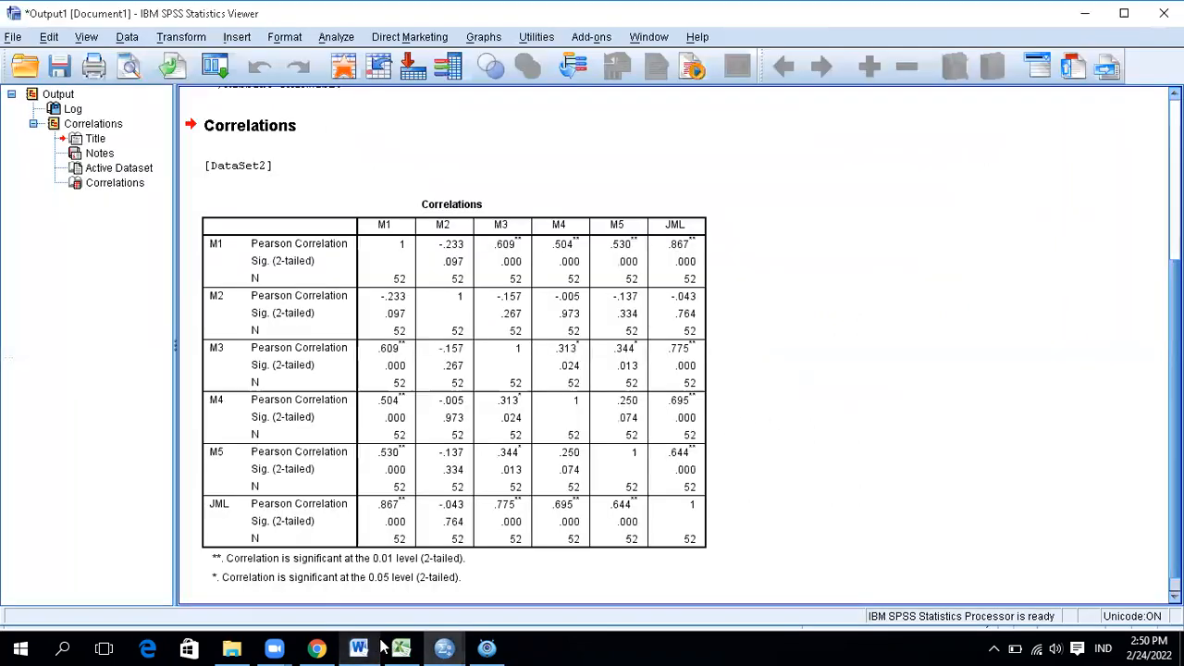
left_click(444, 647)
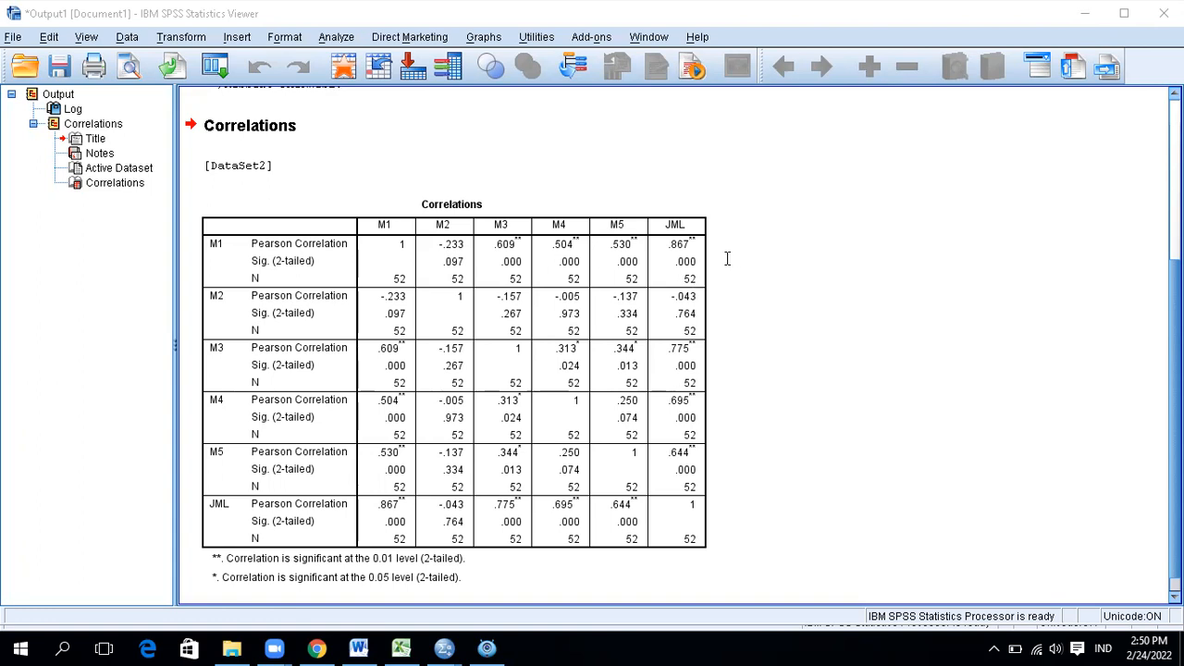
Annotate the correlation output with the text "M1 Valid" beside the M1 row and "M2 Tidak Valid" beside the M2 row
left_click(727, 258)
type("M1 Valid")
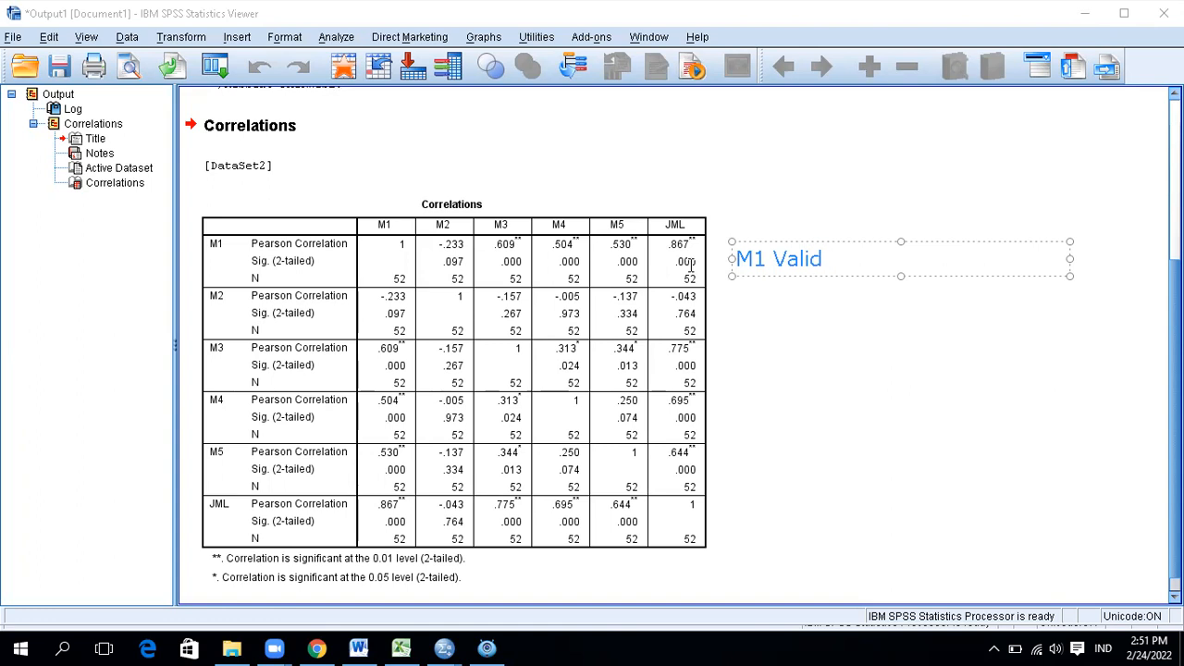
left_click(358, 651)
left_click(744, 316)
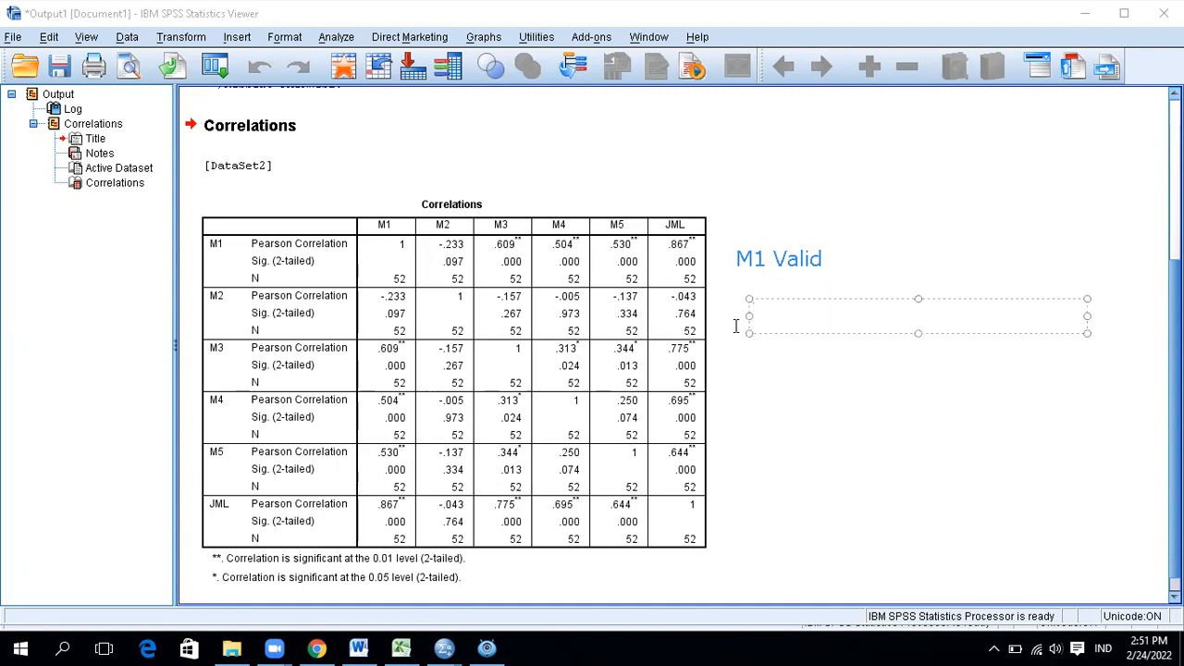
type("M2")
type("Tidk V")
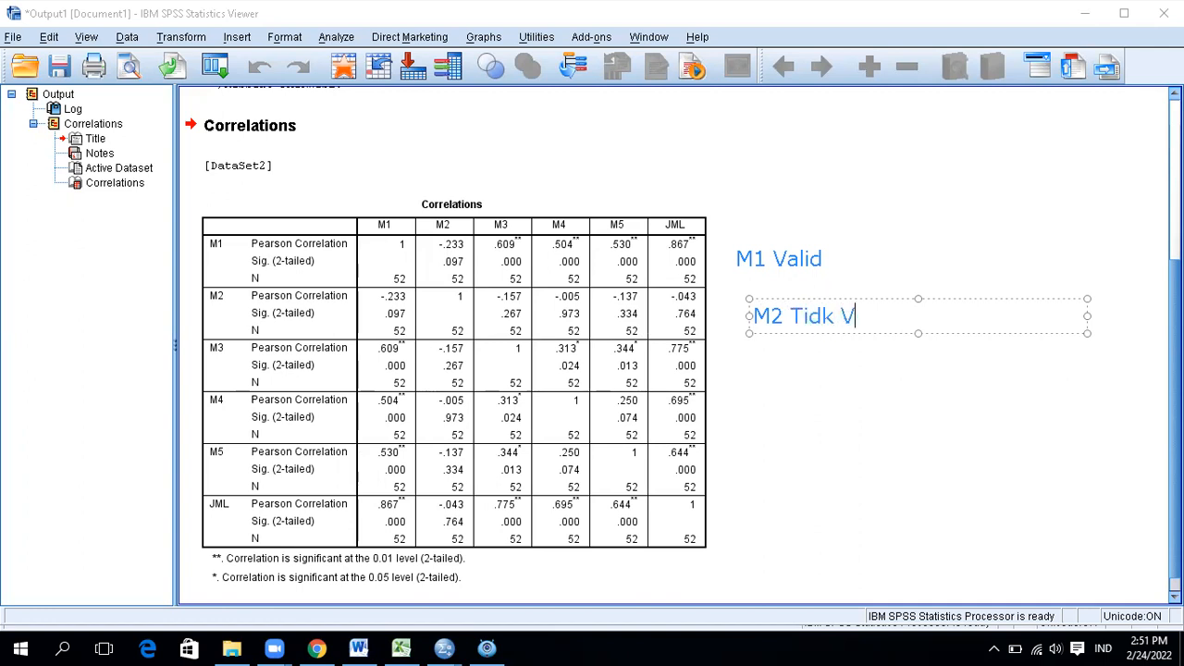
key("BackSpace")
key("BackSpace")
key("BackSpace")
type("ak Valid")
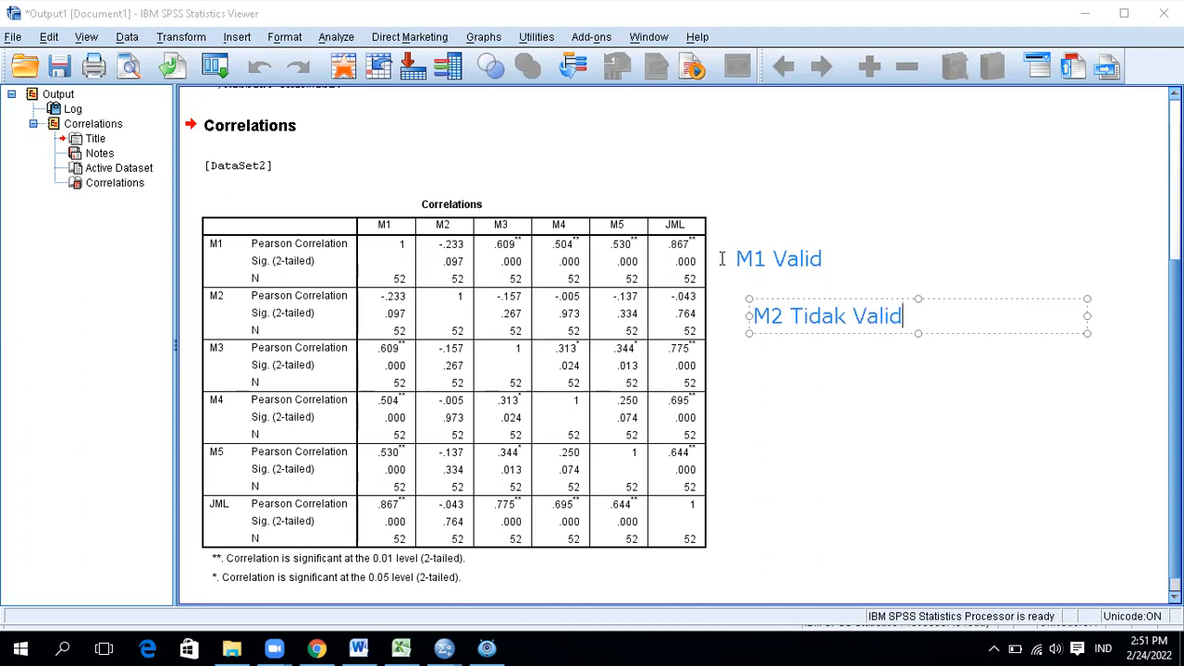
left_click(673, 321)
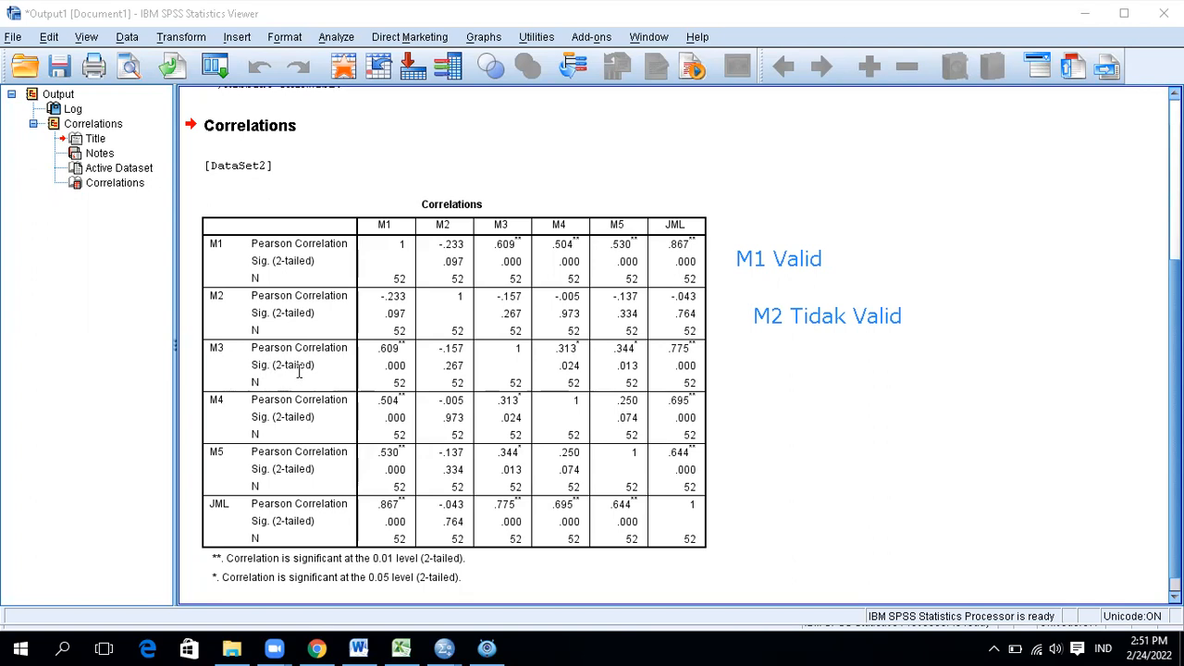
Add the text annotations "M3 Valid", "M4 Valid" and "M5 Valid" beside their rows of the correlation table
left_click(758, 364)
type("M3 Valid")
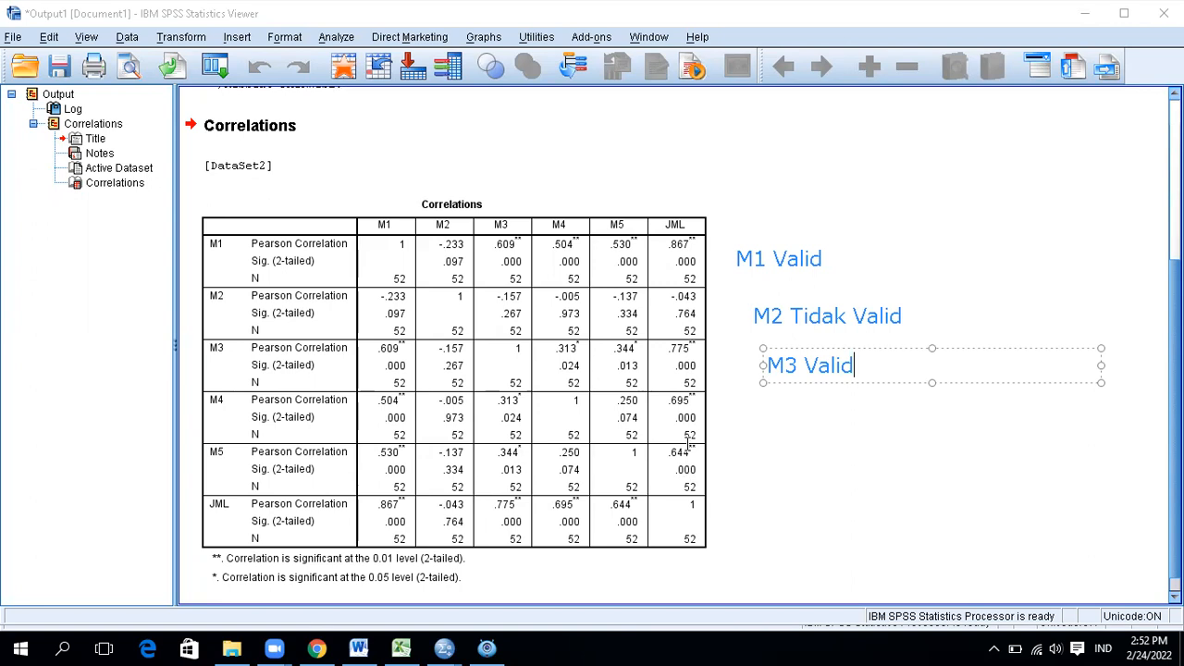
left_click(773, 415)
left_click(755, 420)
type("M4 Valid")
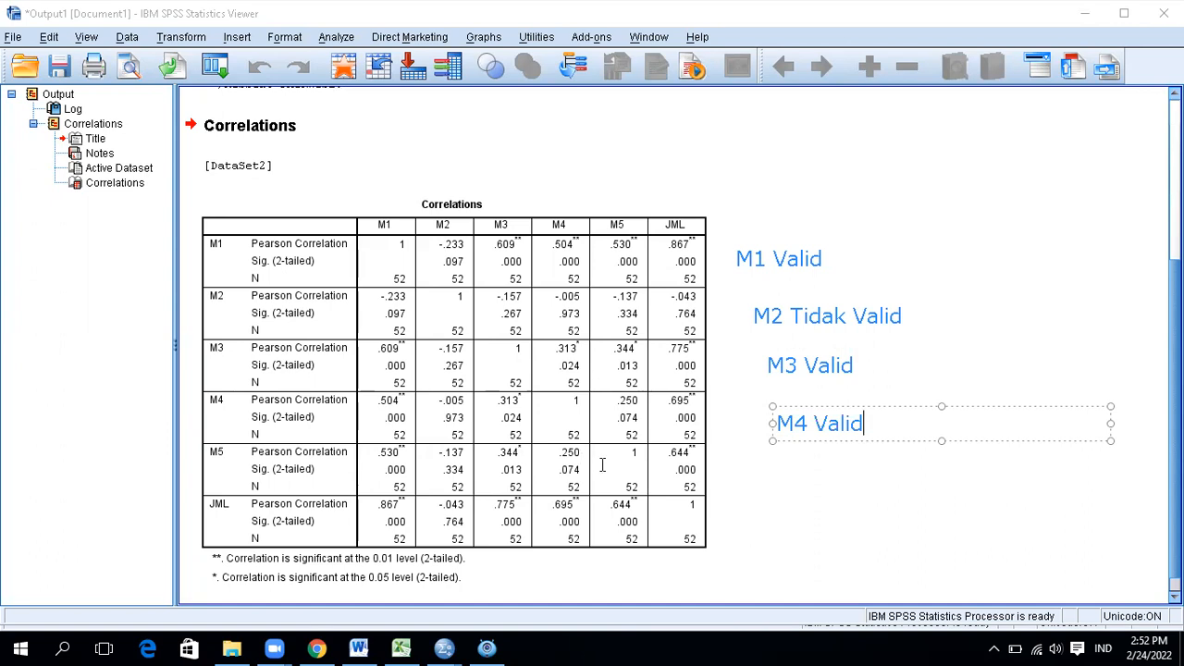
left_click(774, 468)
left_click(777, 480)
type("M5 ")
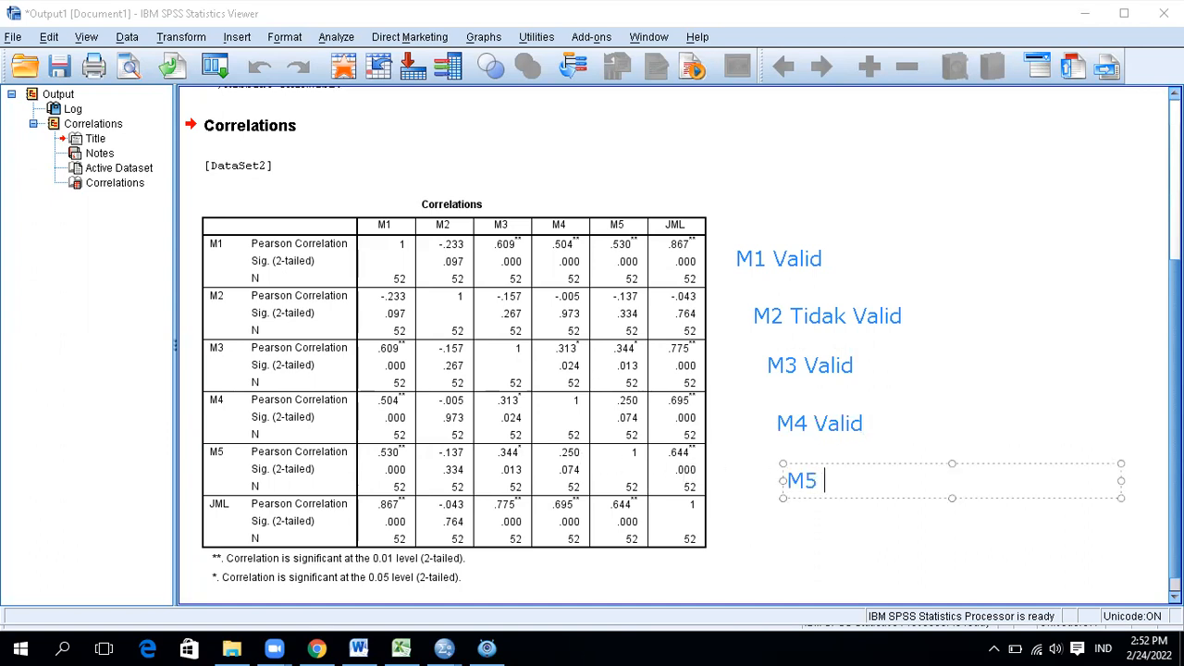
type("Valid")
left_click(807, 528)
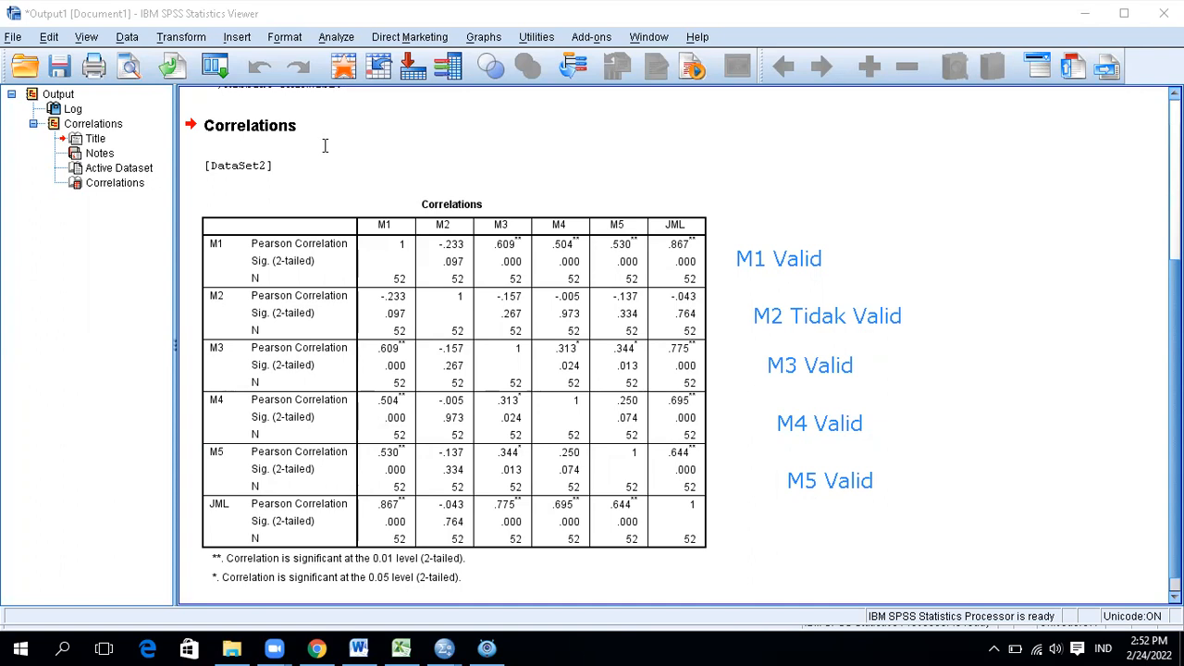
Clear all the validity annotations from the correlation output
left_click(788, 225)
left_click(614, 145)
mouse_move(766, 228)
left_mouse_down()
mouse_move(743, 288)
mouse_move(766, 240)
left_mouse_up()
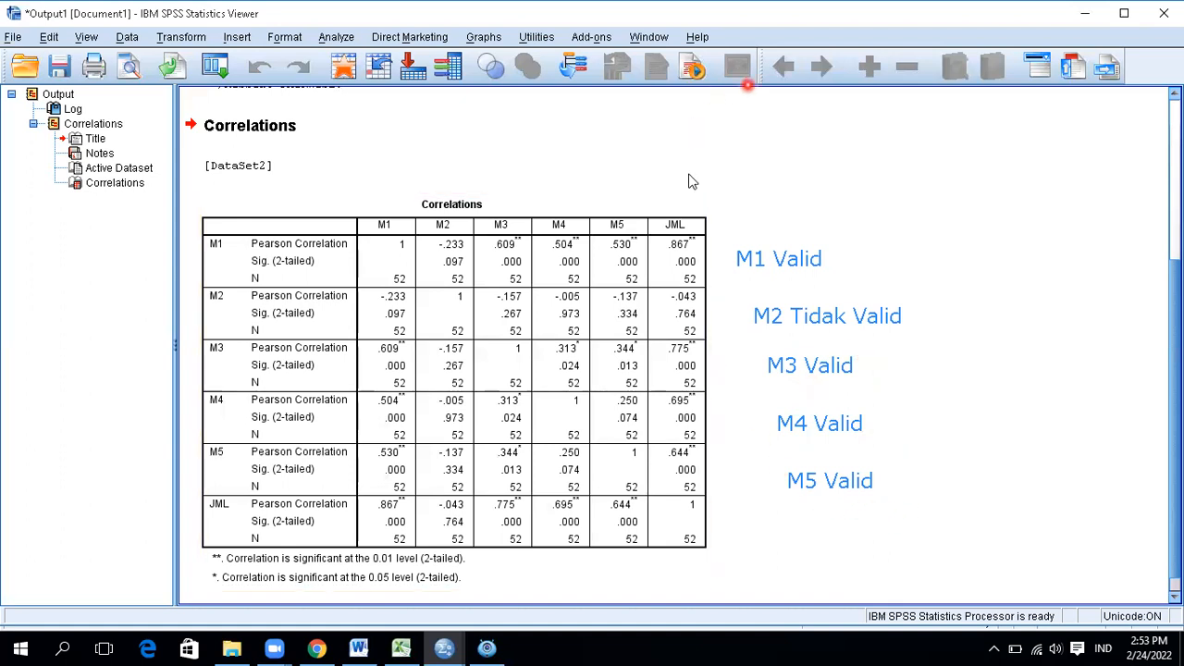
left_click(748, 85)
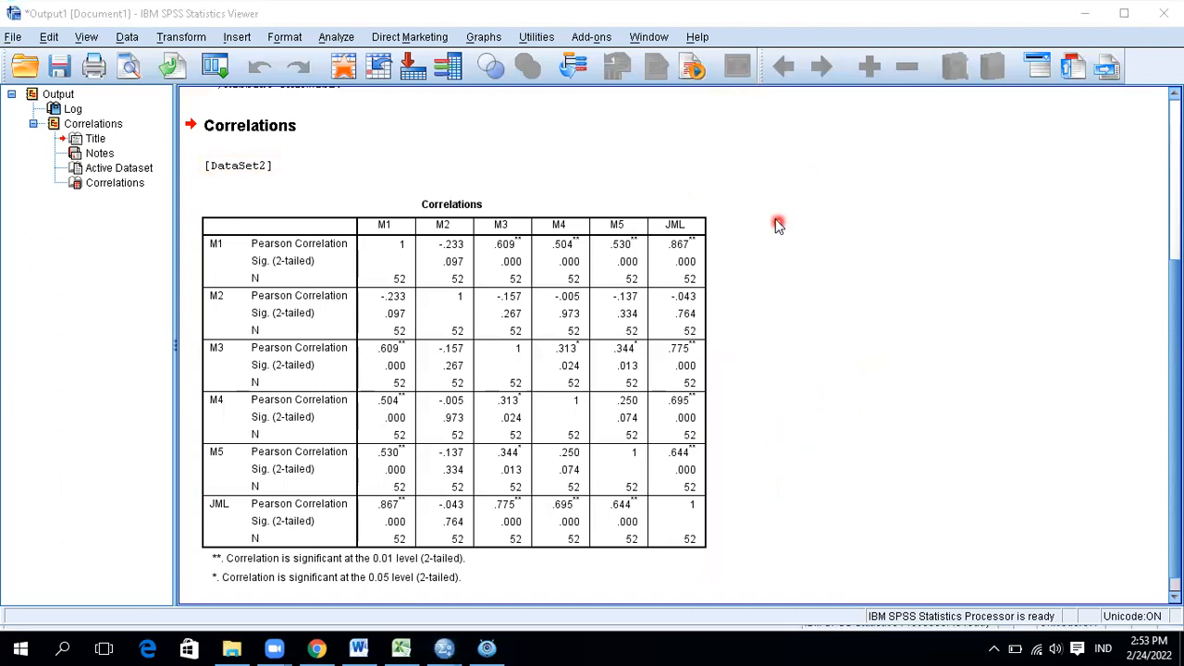
Switch to the Word notes and review the reliability test procedure and the RELIABEL criterion
scroll(692, 462, "down", 1)
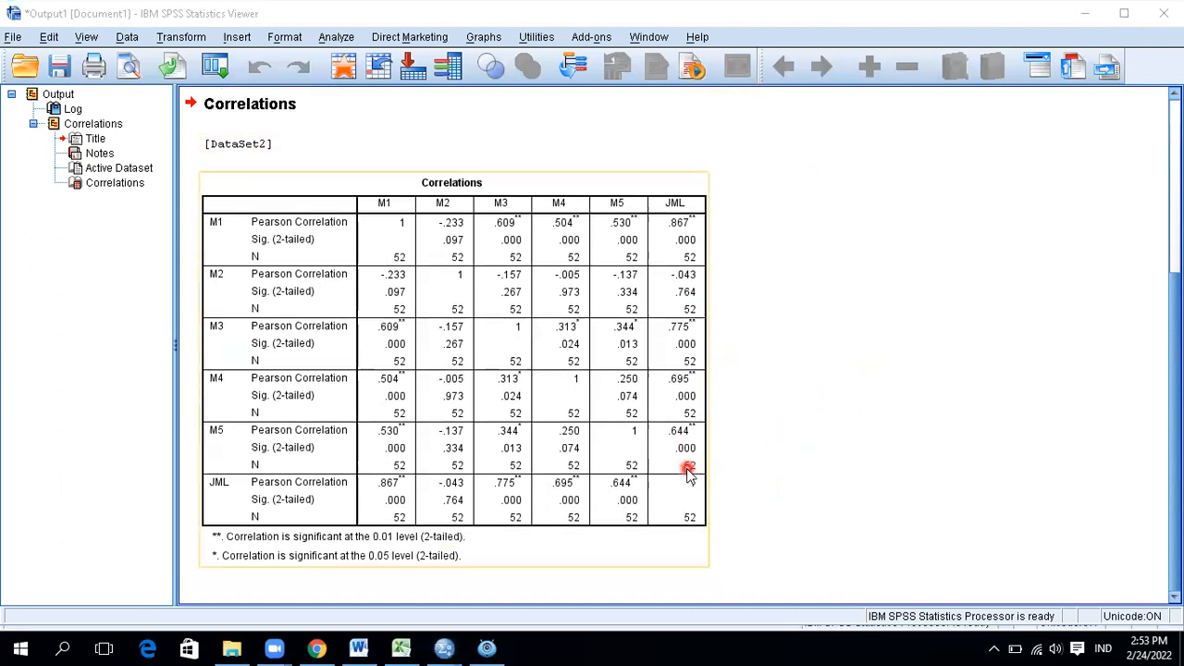
left_click(358, 647)
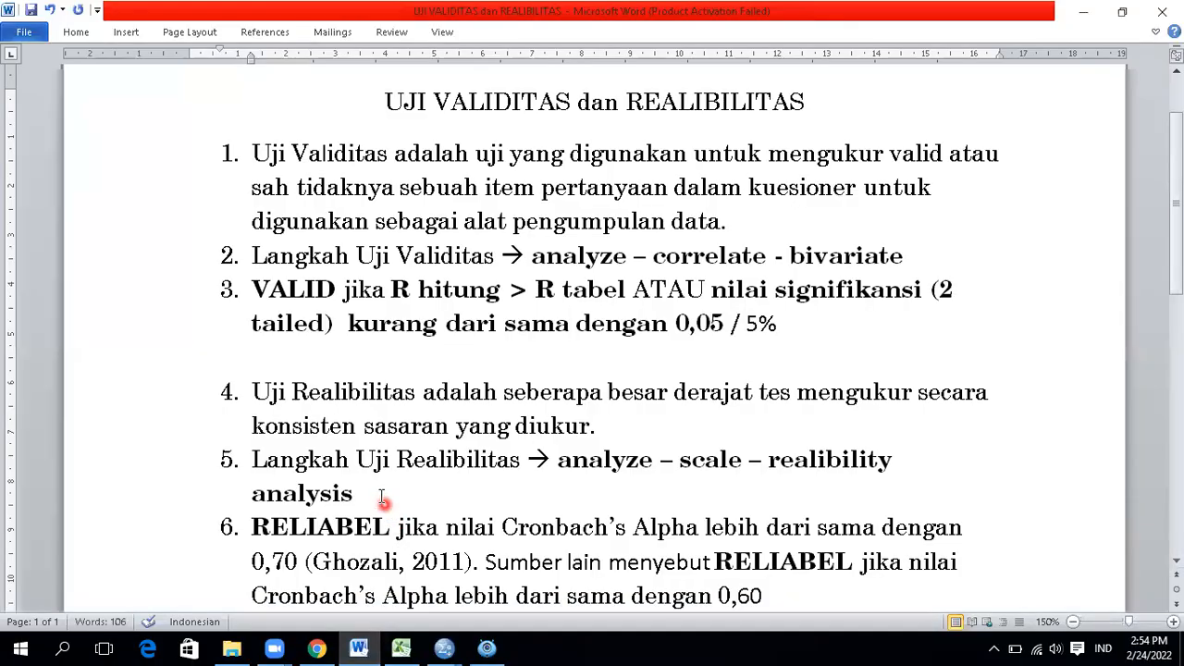
scroll(352, 388, "down", 3)
scroll(360, 378, "up", 1)
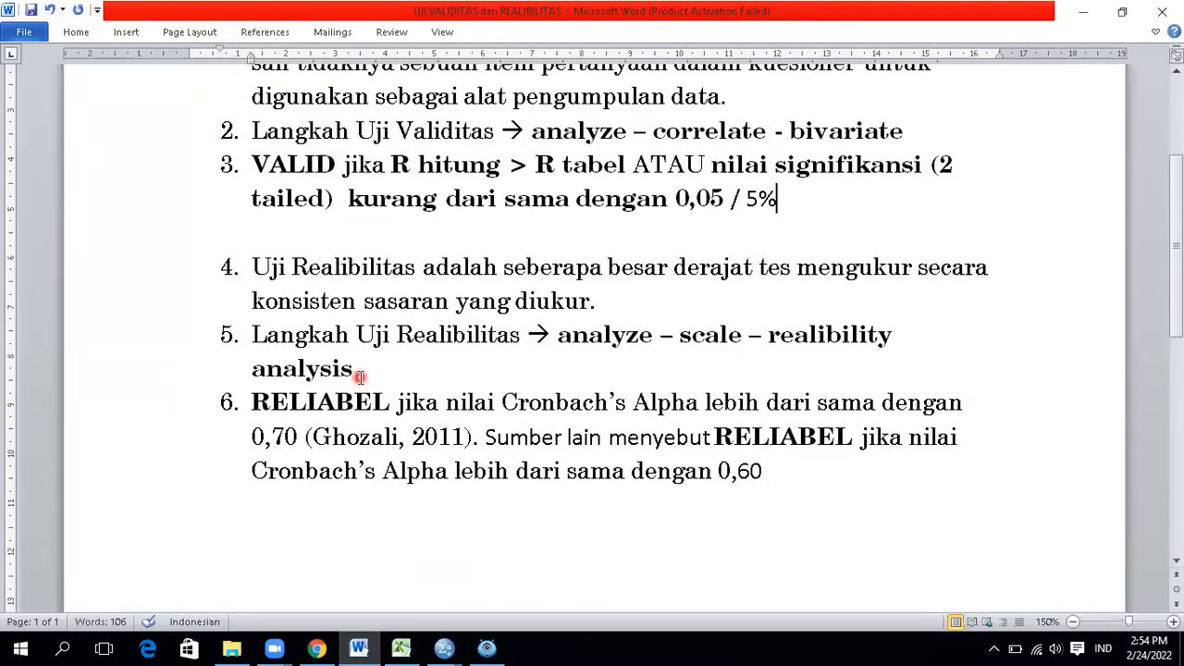
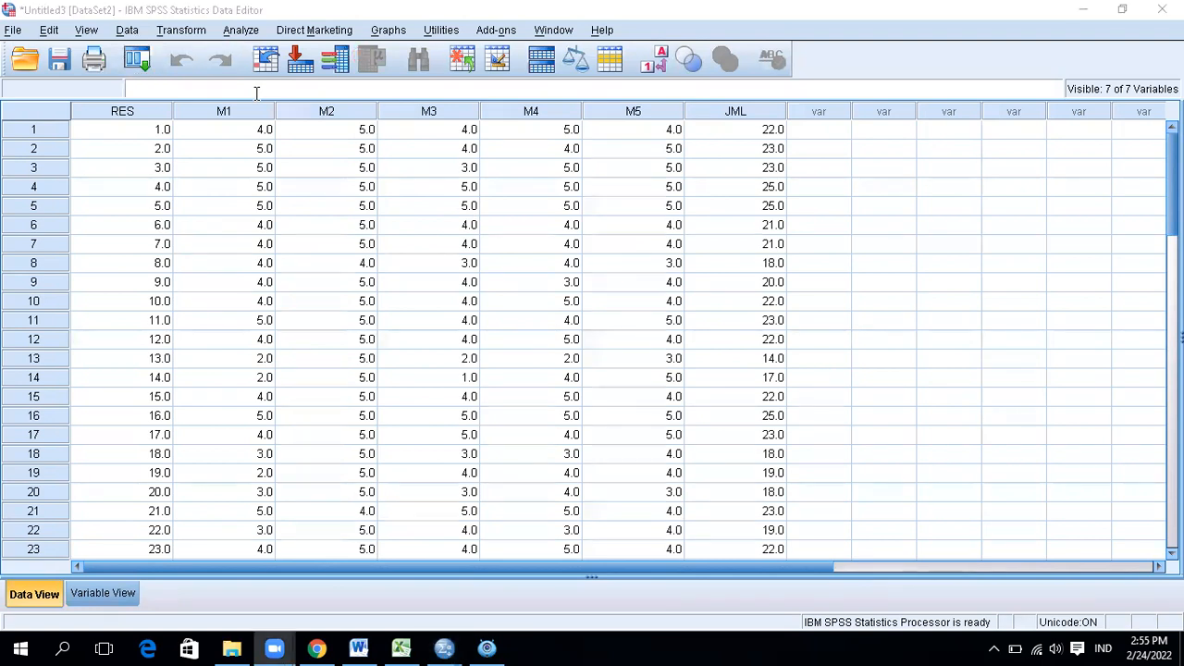
Start a Reliability Analysis on the SPSS data and add M1 and M2 to its items
key("alt+a")
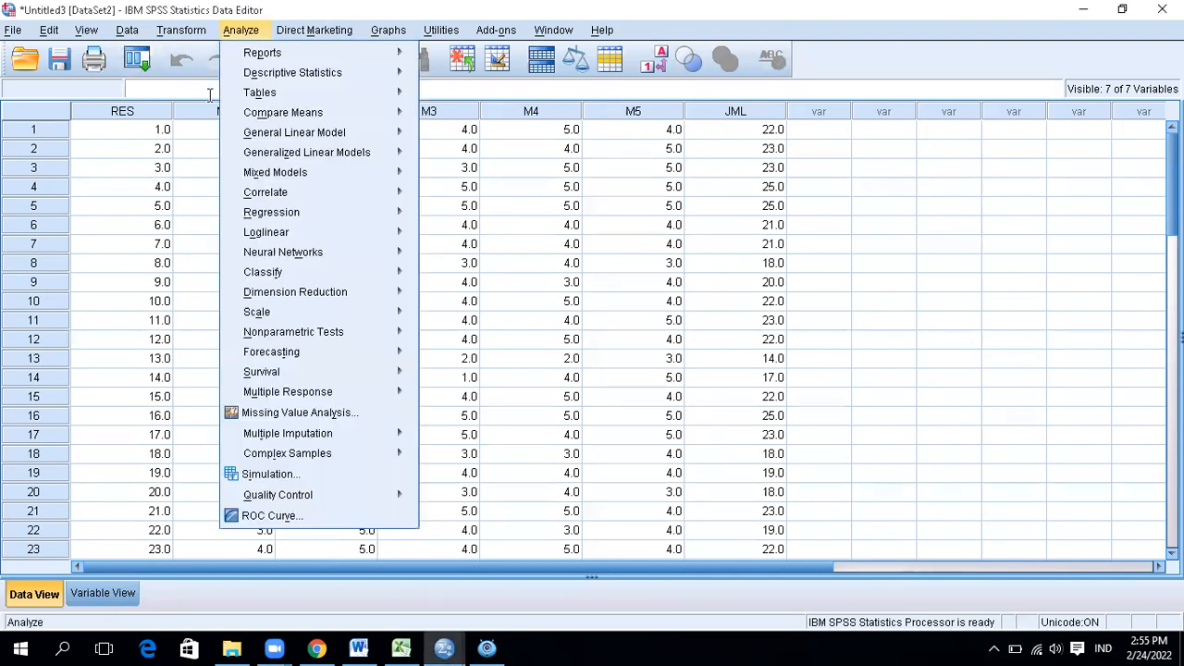
mouse_move(272, 317)
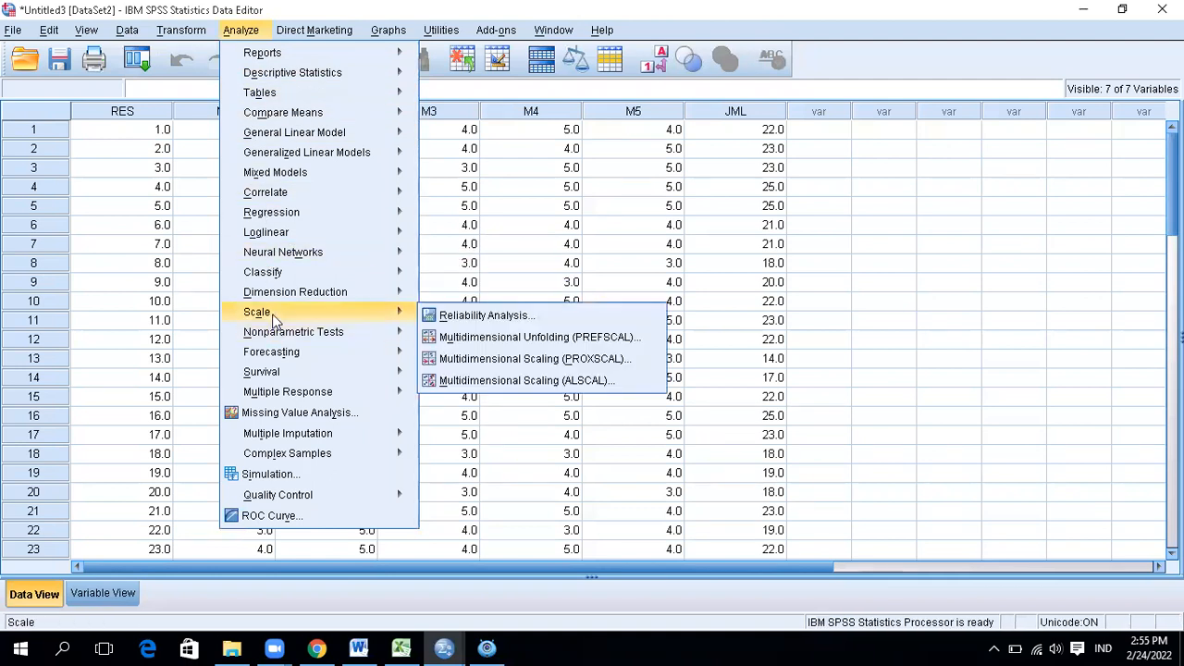
left_click(444, 320)
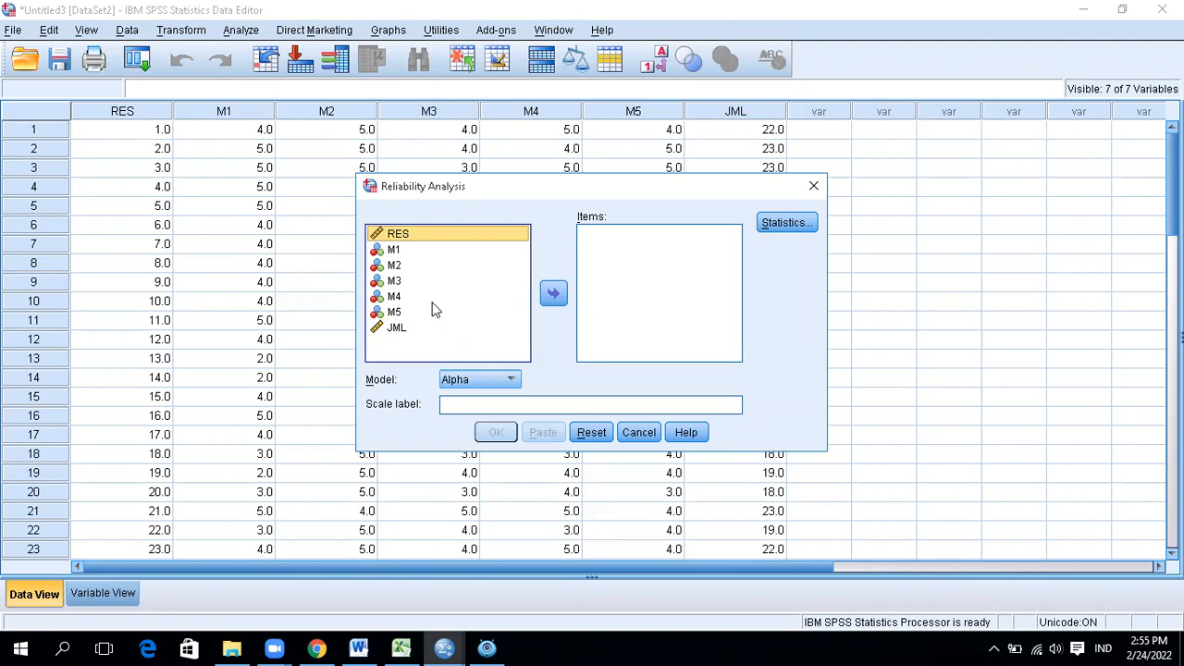
left_click(396, 250)
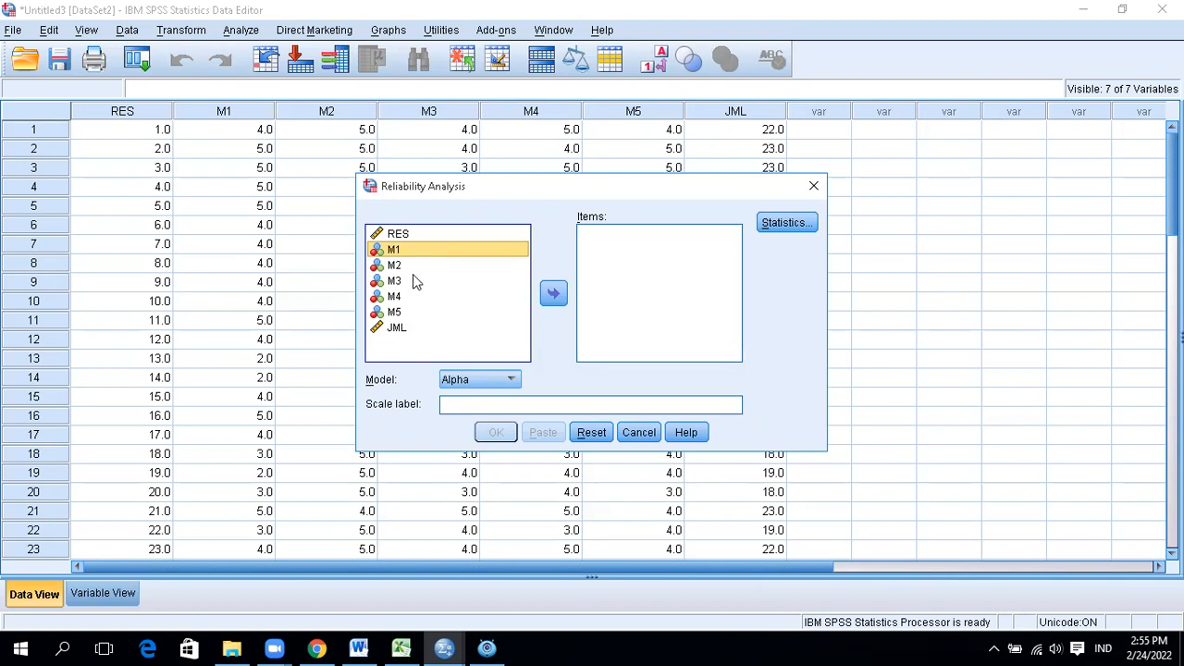
left_click(553, 293)
left_click(408, 252)
left_click(551, 292)
Add M3, M4 and M5 to the reliability analysis items
left_click(400, 249)
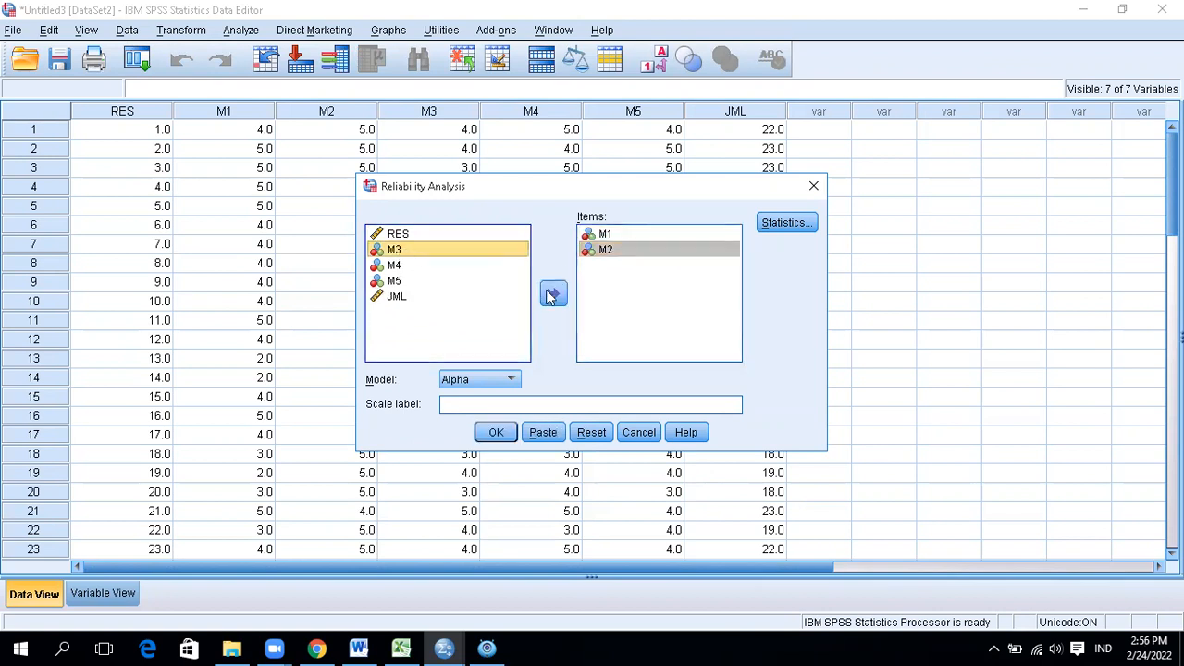
left_click(553, 294)
left_click(408, 253)
left_click(553, 293)
left_click(398, 250)
left_click(553, 294)
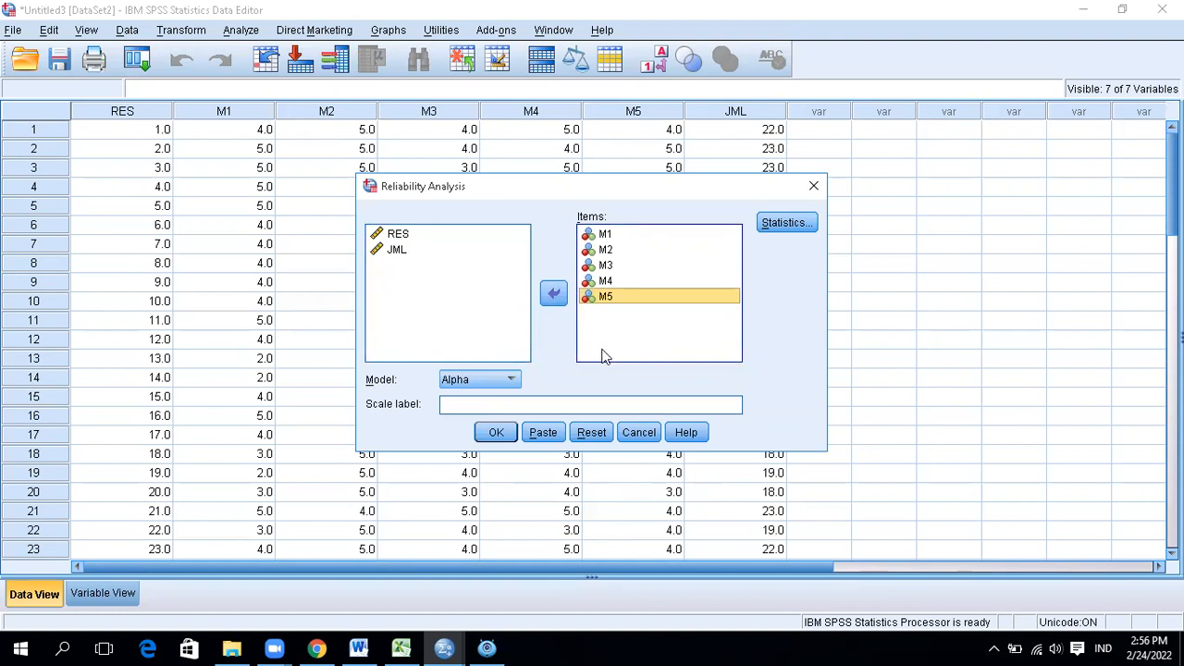
Include Item, Scale and Scale if item deleted descriptives plus inter-item Correlations, and run the reliability analysis with the Alpha model
left_click(777, 231)
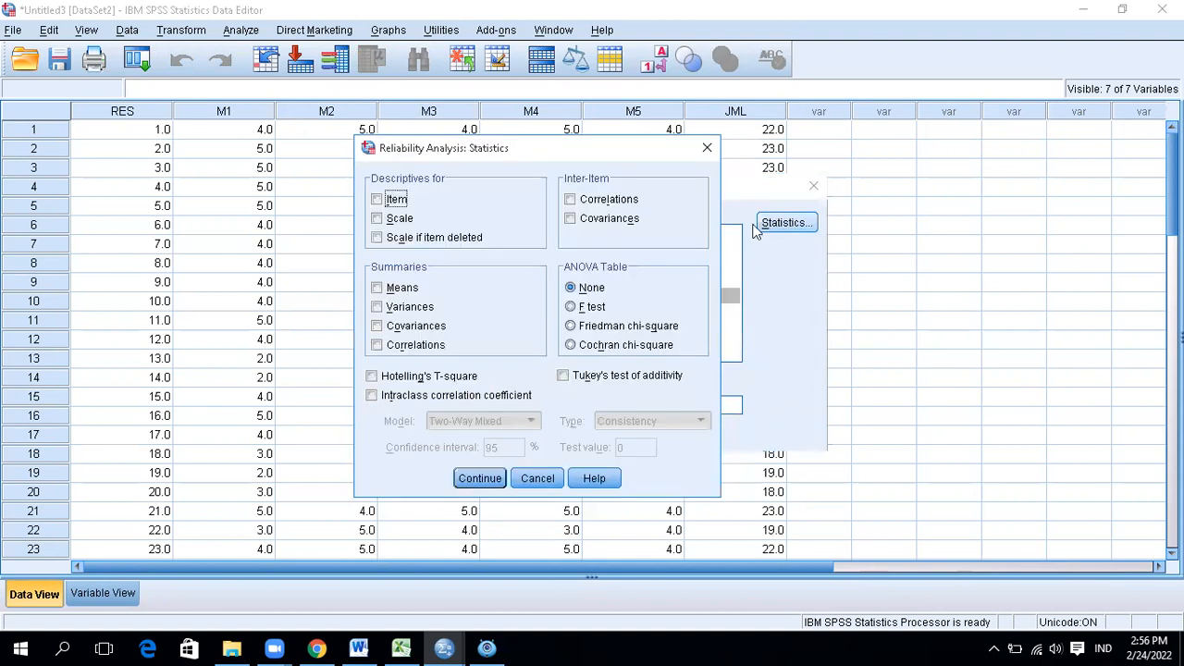
left_click(377, 200)
left_click(378, 219)
left_click(378, 237)
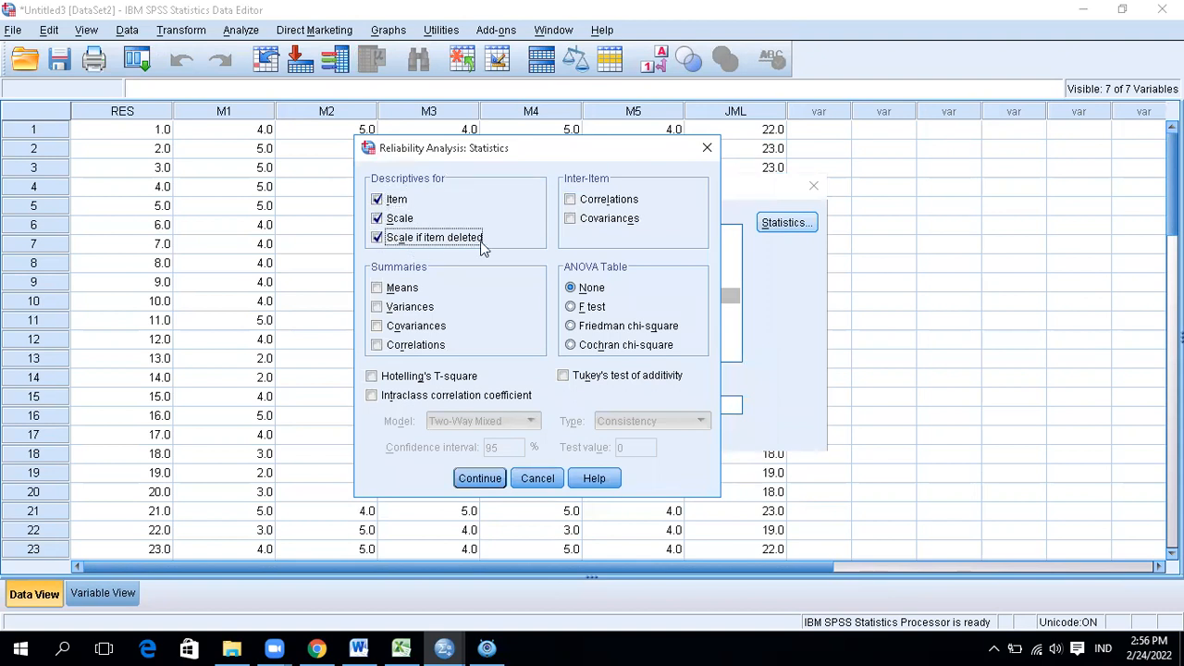
left_click(569, 200)
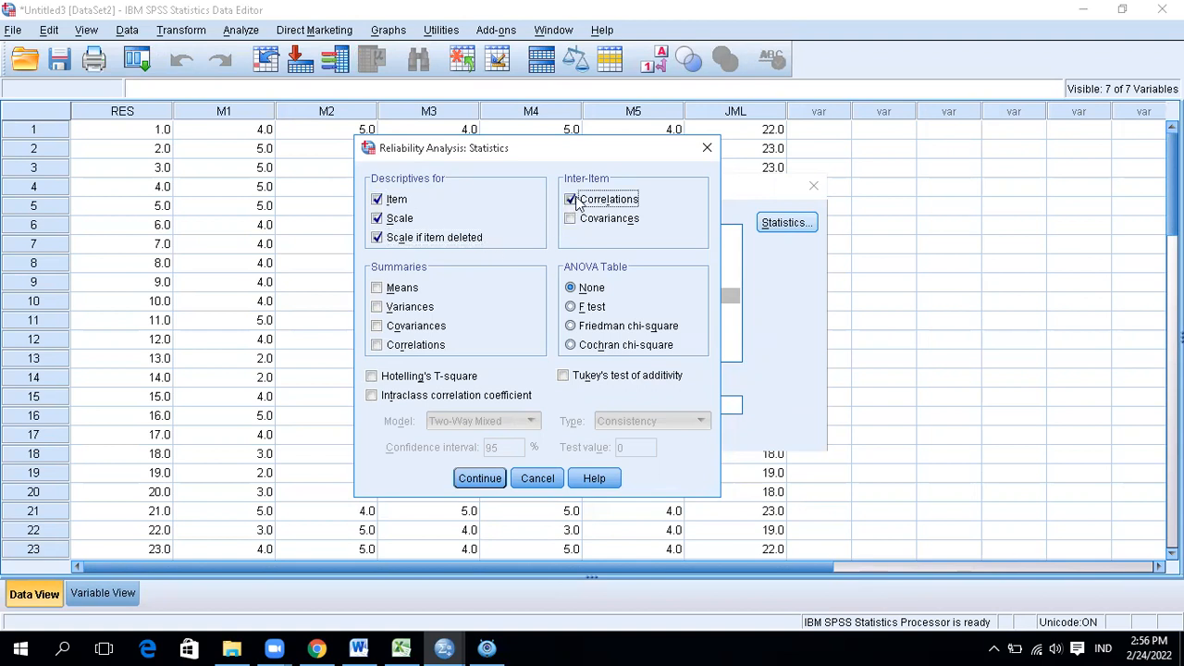
left_click(467, 479)
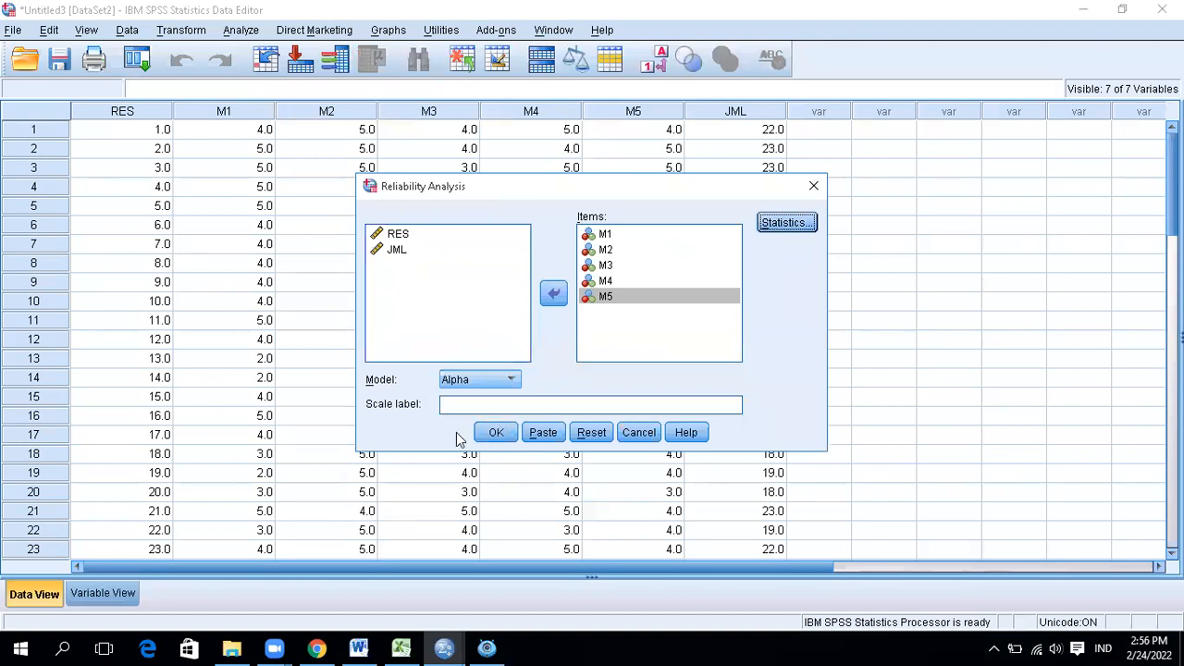
left_click(487, 435)
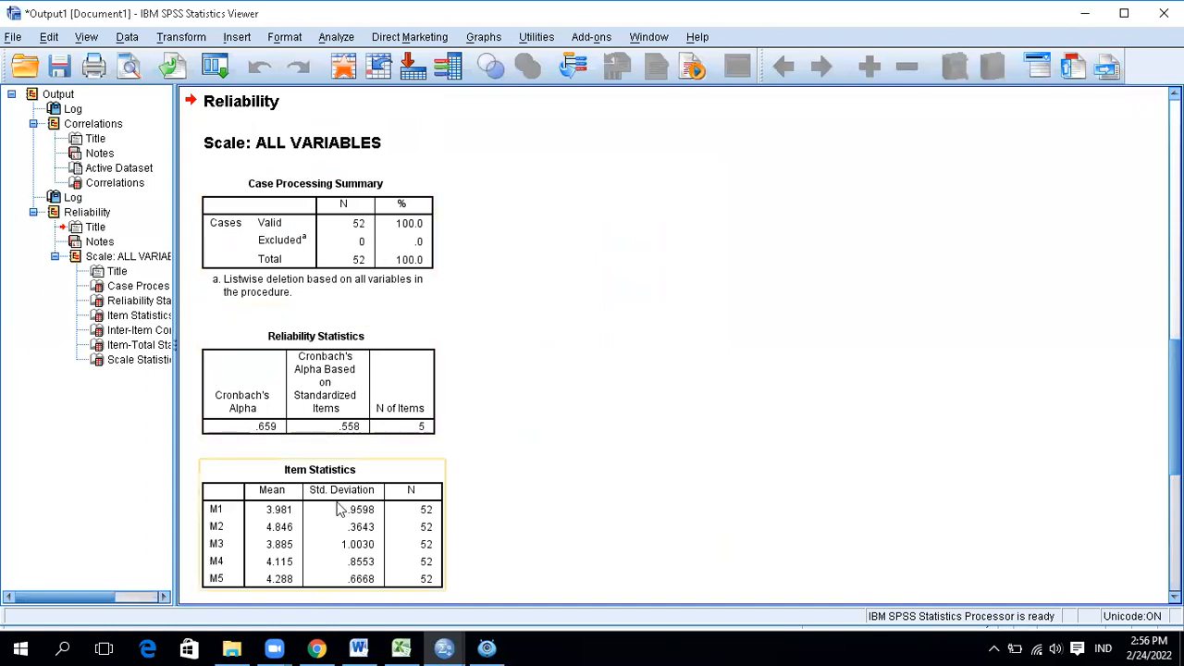
Examine the reliability output from the item and item-total tables back to the Cronbach's Alpha table
scroll(415, 498, "down", 4)
scroll(414, 490, "down", 4)
scroll(414, 487, "up", 6)
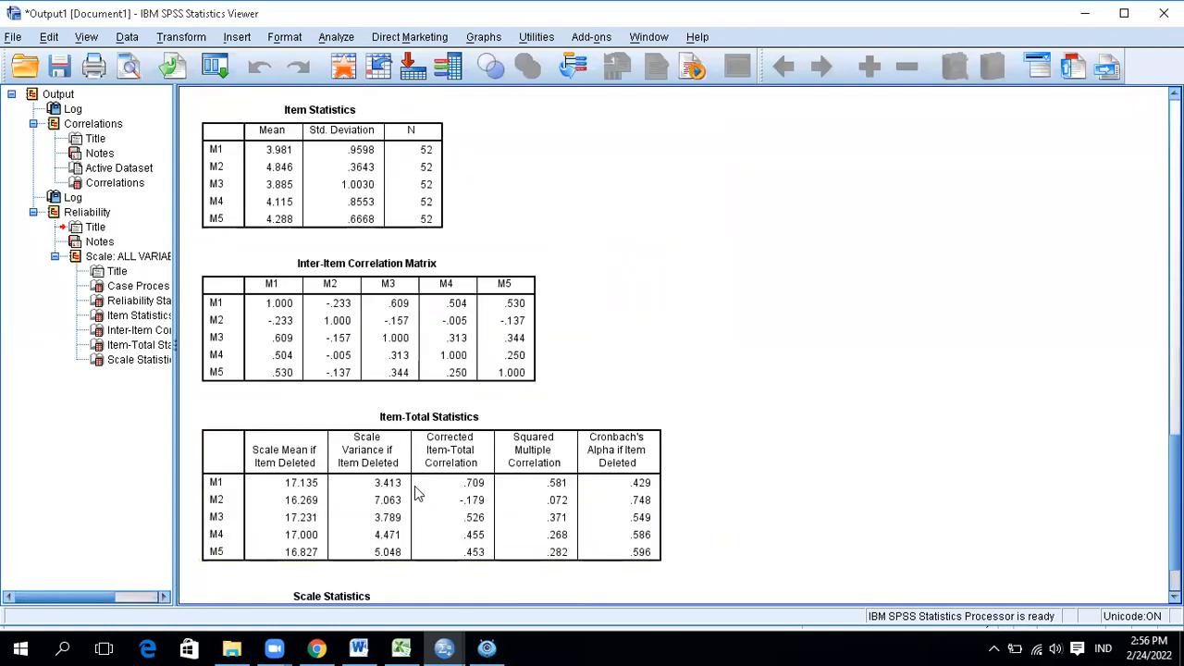
scroll(414, 488, "up", 2)
scroll(414, 488, "down", 1)
scroll(415, 490, "up", 1)
scroll(198, 343, "down", 1)
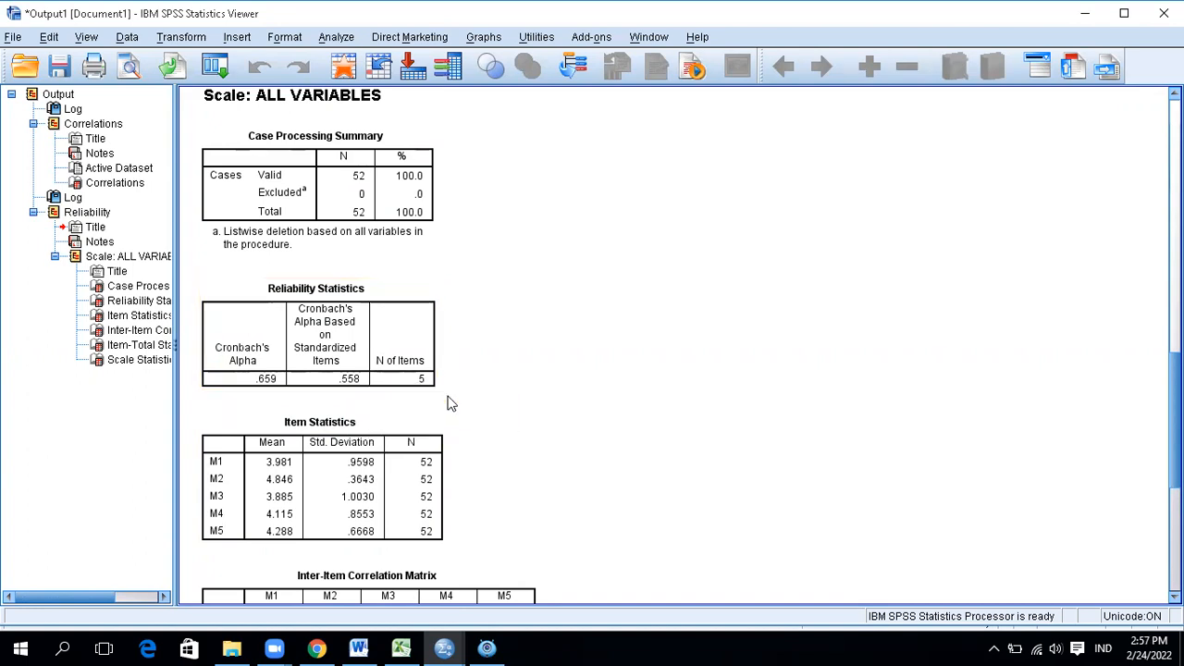
Consult the RELIABEL criterion in the Word notes, highlight the 0,60 threshold, and return to the SPSS reliability output
left_click(359, 648)
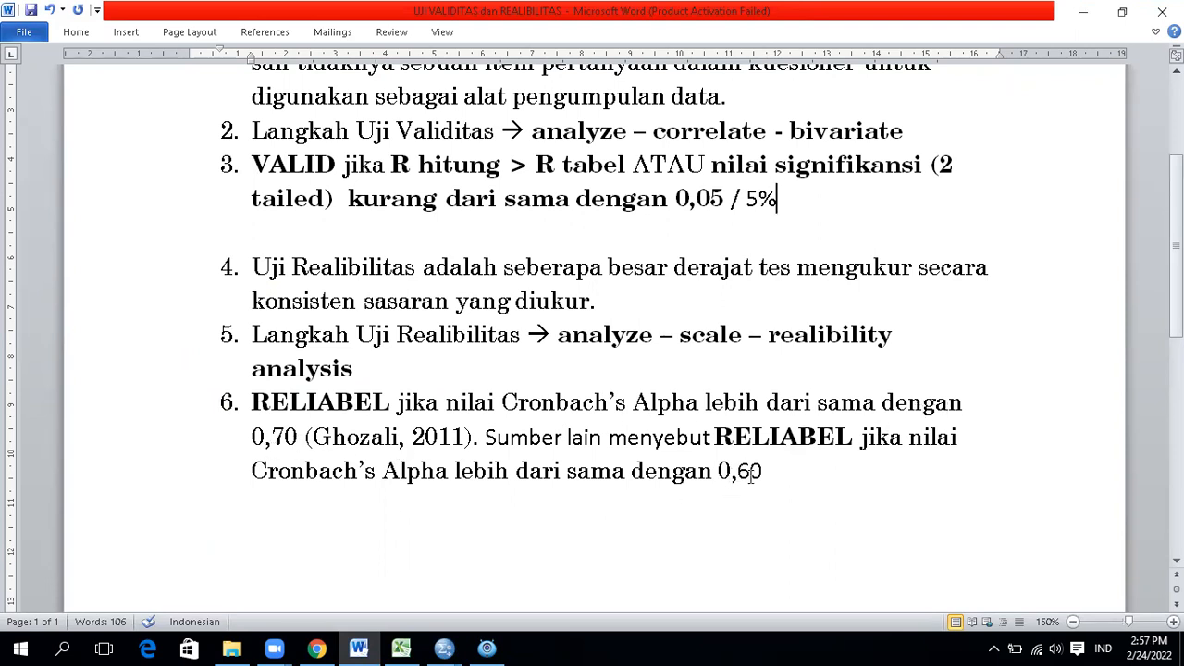
left_click_drag(765, 475, 719, 474)
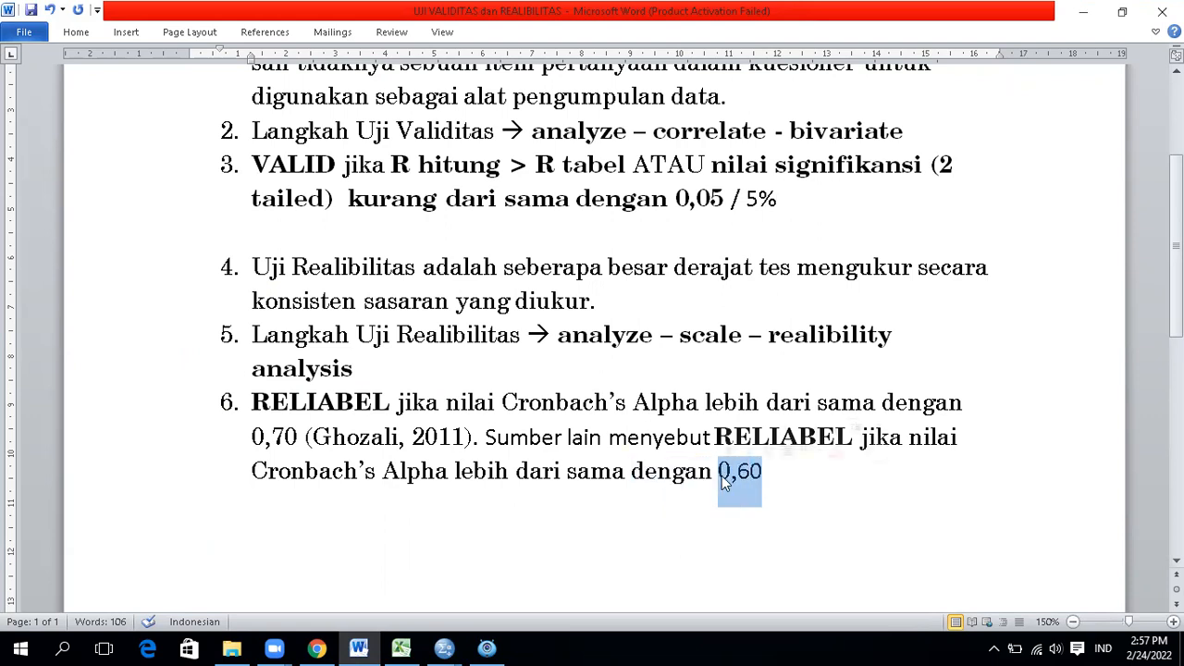
left_click(359, 647)
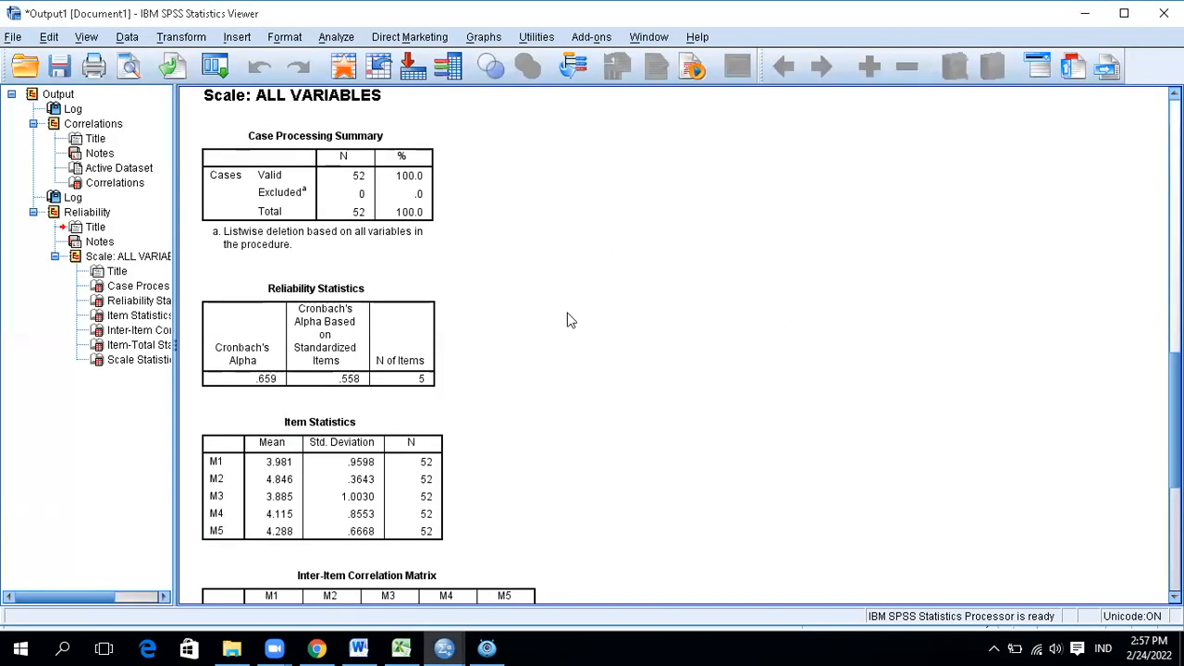
Write a text annotation beside the Reliability Statistics table with the lines "kesimpulannya ;", "Sumber lain = Valid" and "Ghozali = Tidak Valid"
left_click(500, 113)
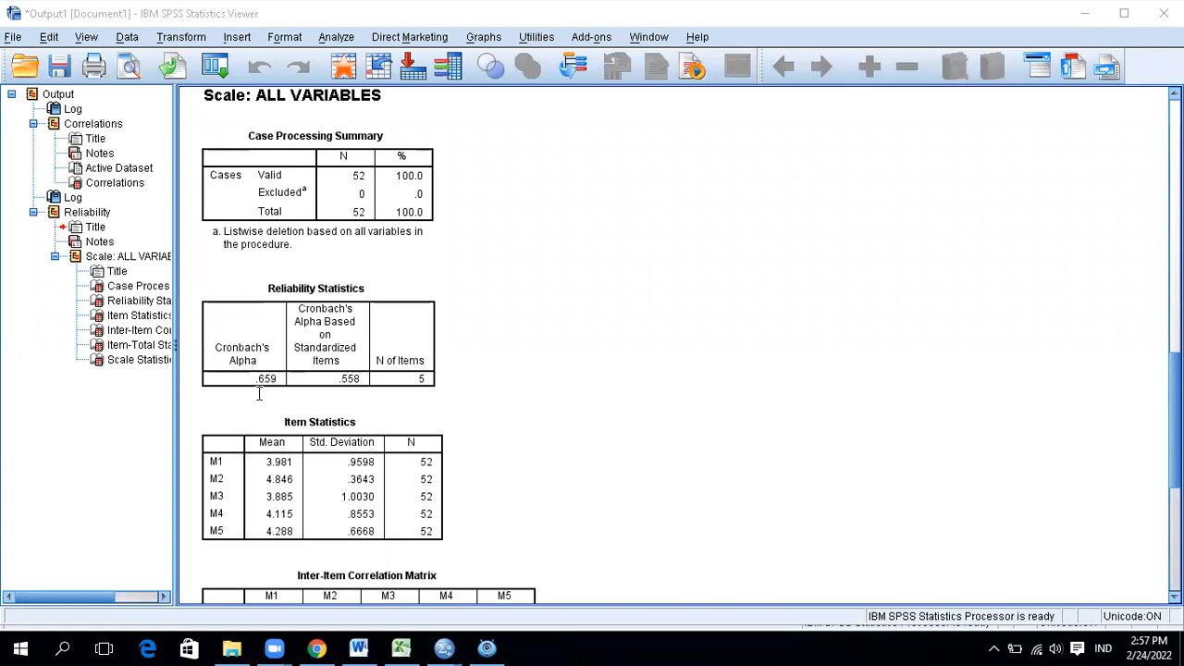
left_click(504, 304)
type("kesi")
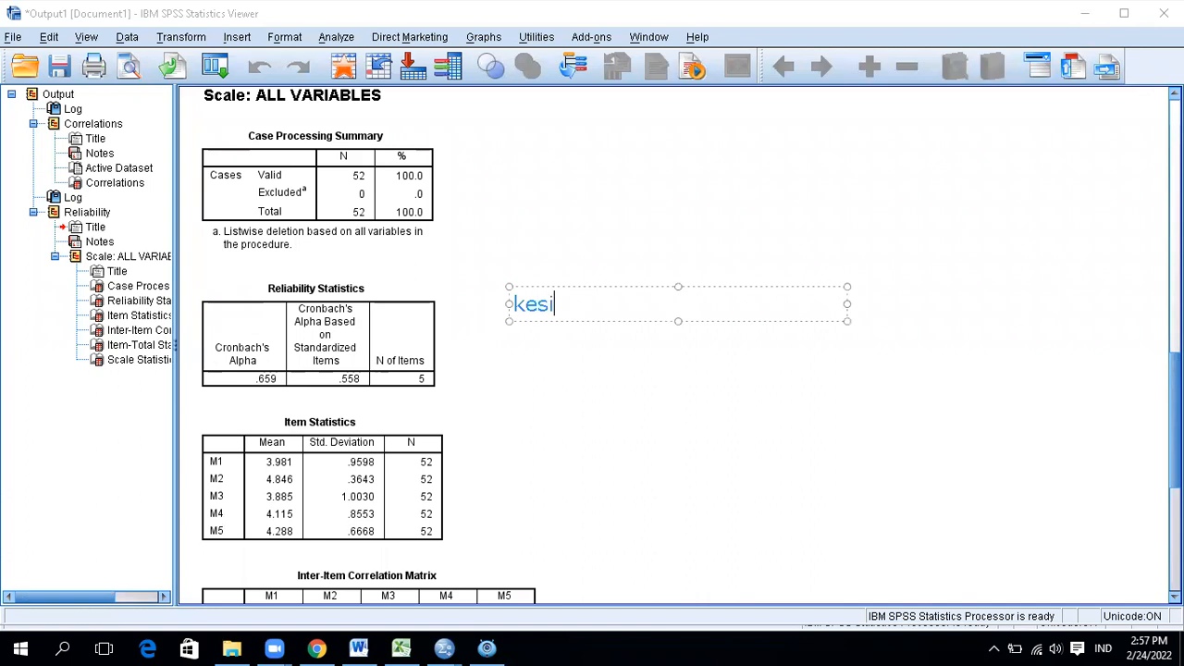
type("mpulannya ")
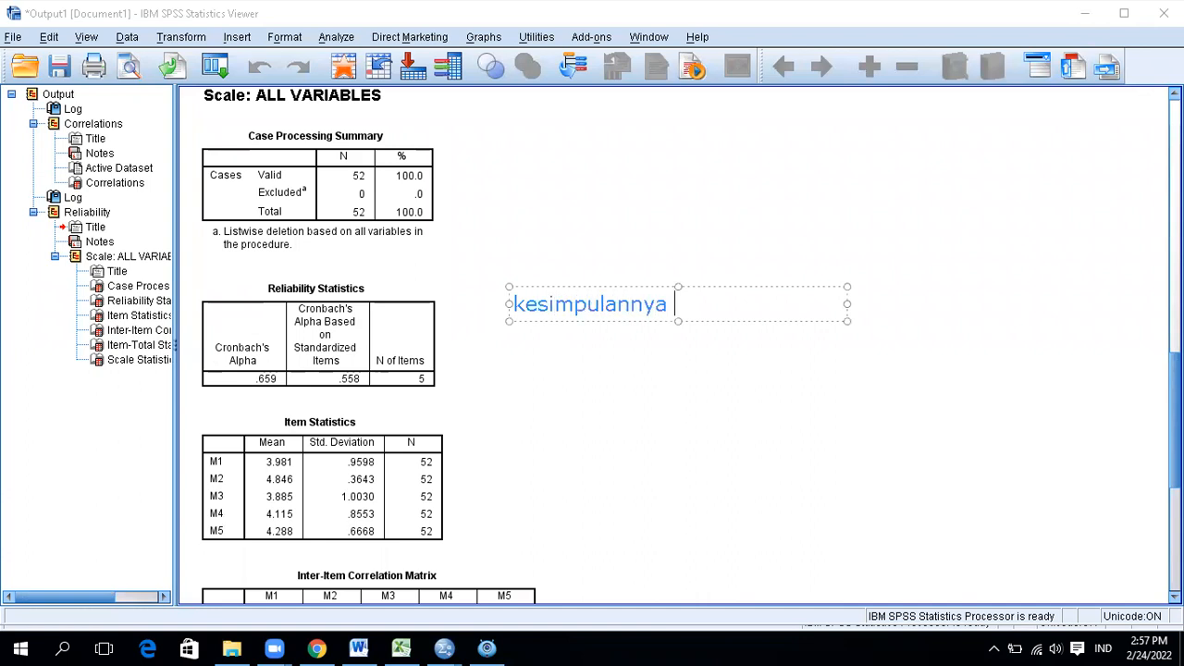
type(";")
key("Return")
type("Sumber ")
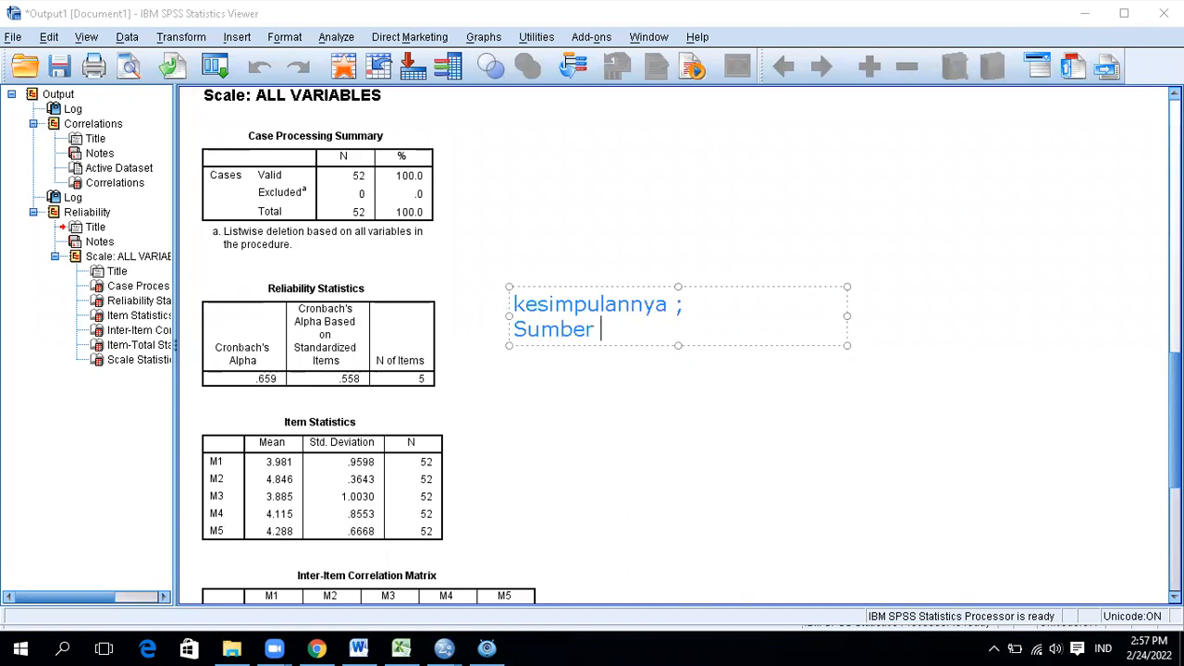
type("lain = Valid")
key("Return")
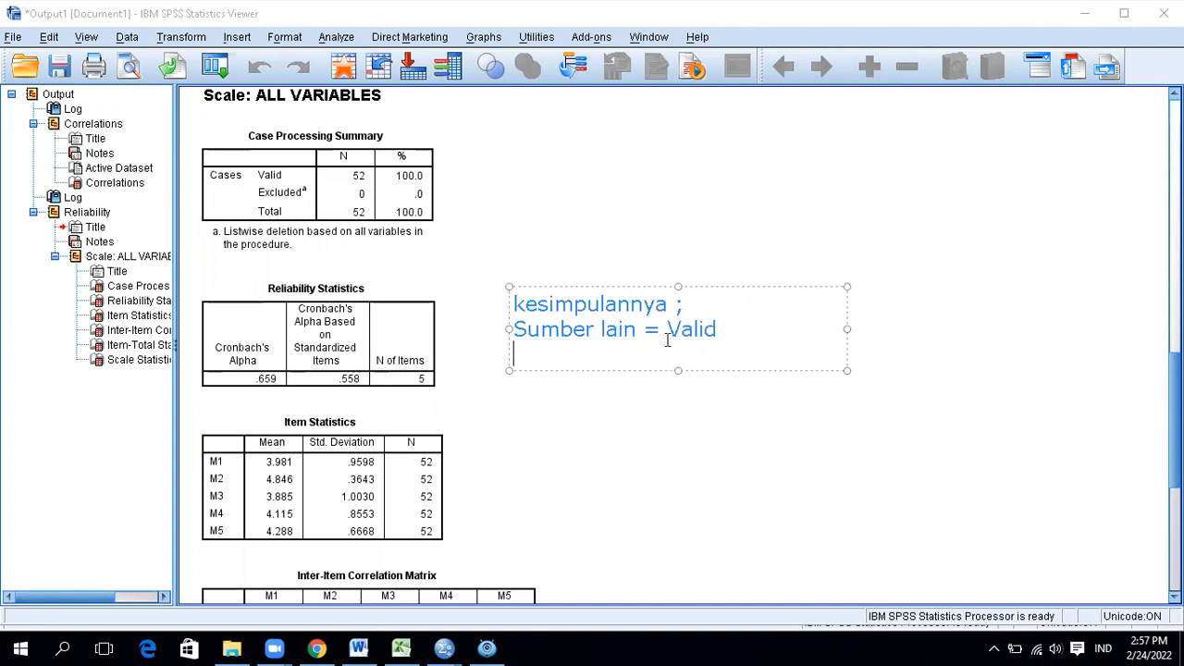
type("Ghozal")
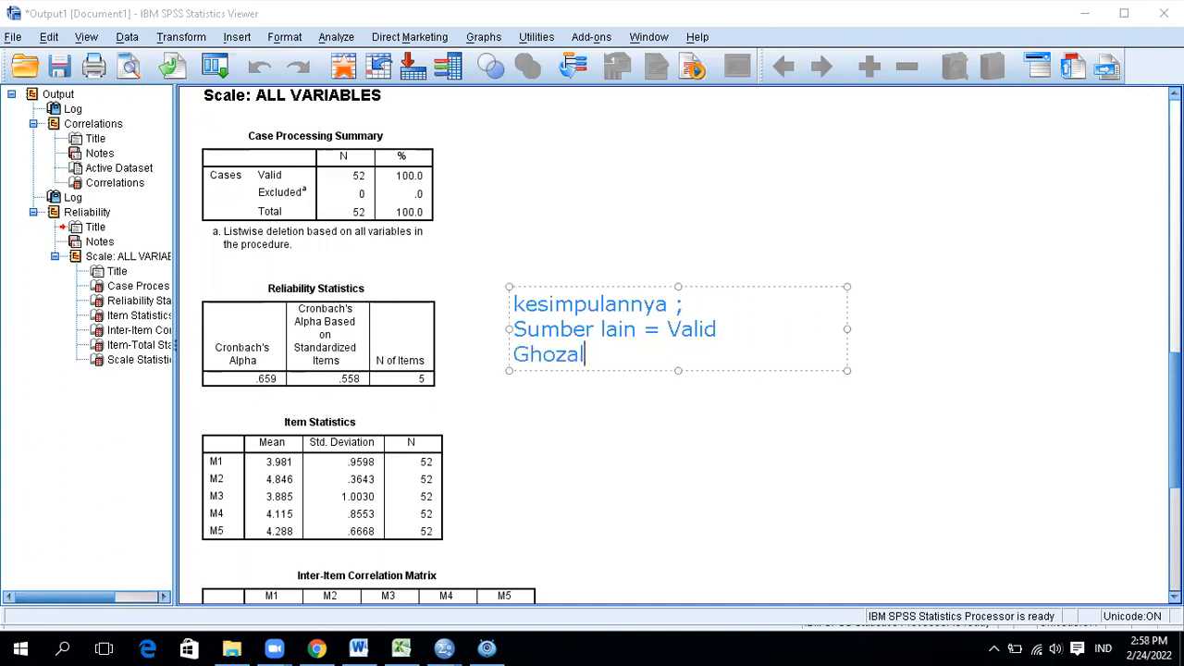
type("i = Tidak Valid")
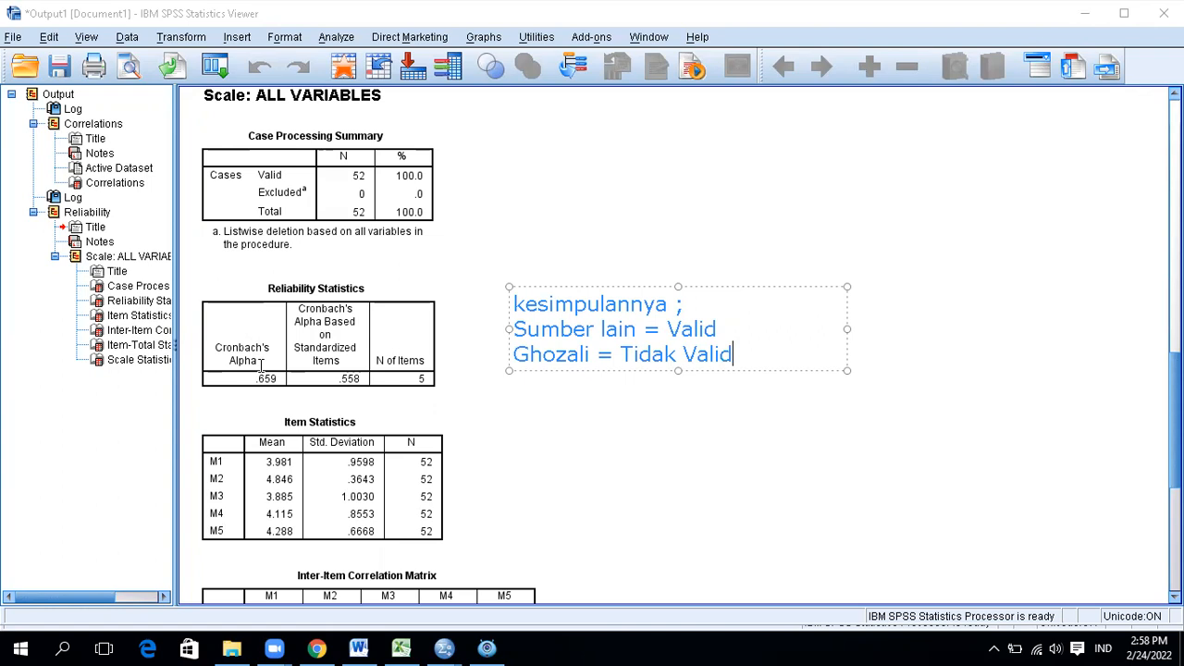
Correct the Ghozali line of the annotation to read "Tidak Reliabel"
left_click_drag(745, 347, 692, 349)
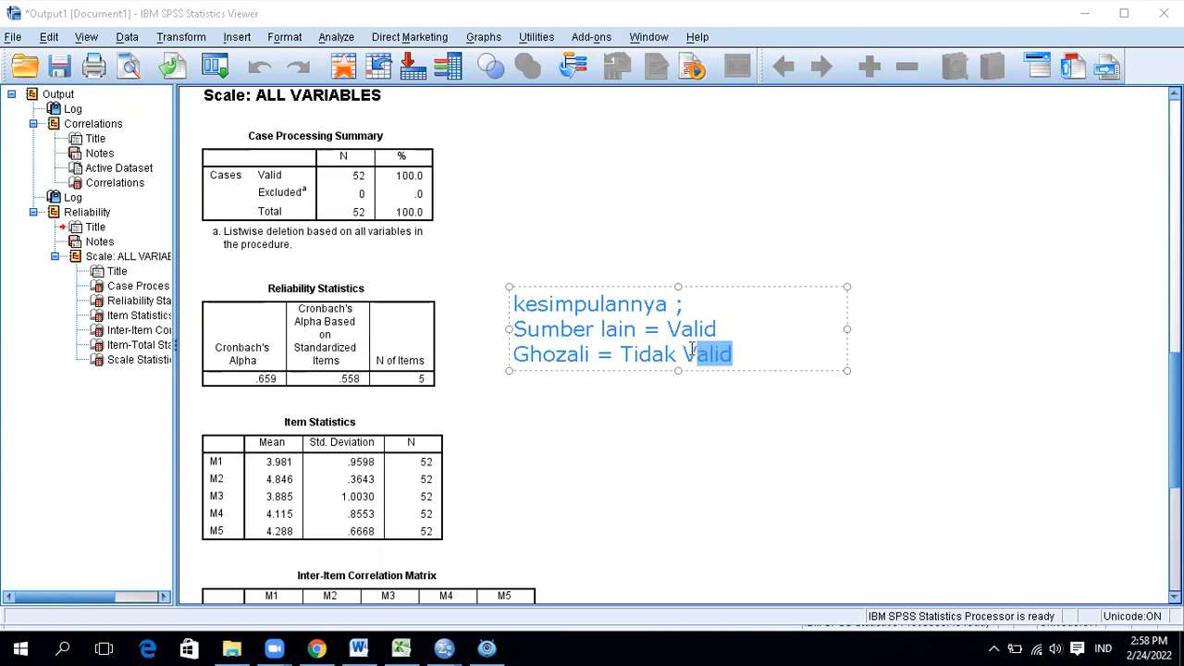
key("BackSpace")
key("BackSpace")
type("Reli")
type("a")
key("BackSpace")
type("liabel")
Replace the conclusion in the "Sumber lain" line with "Reliabel" and finish editing the annotation
left_click_drag(719, 330, 672, 331)
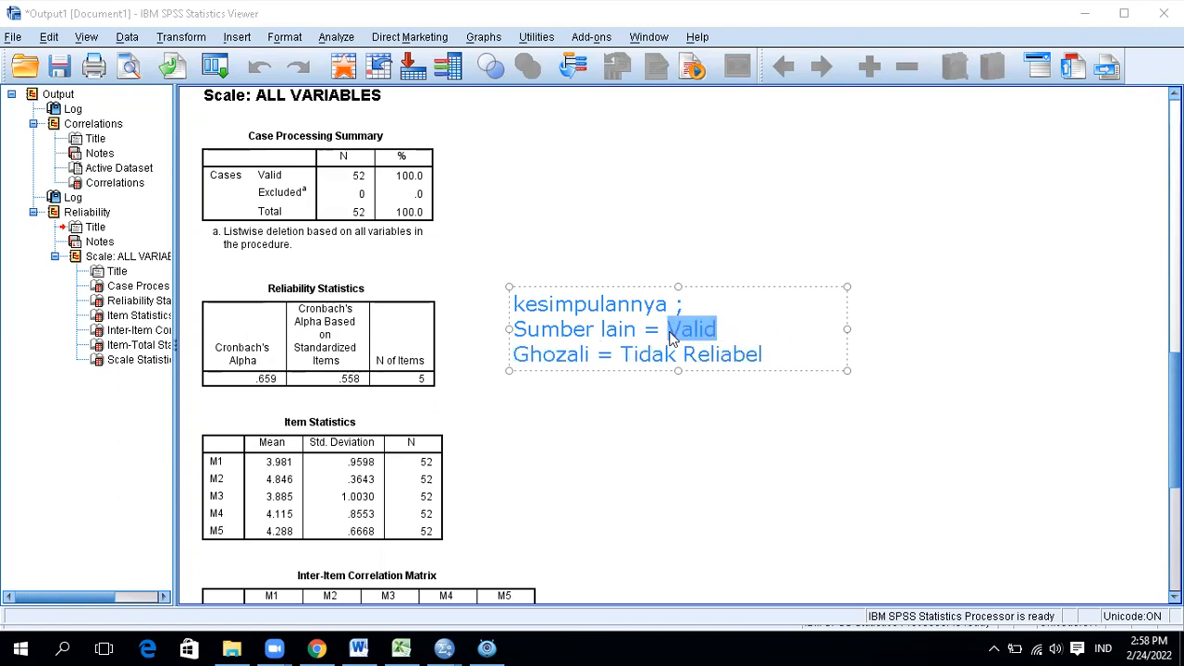
type("Reliabel")
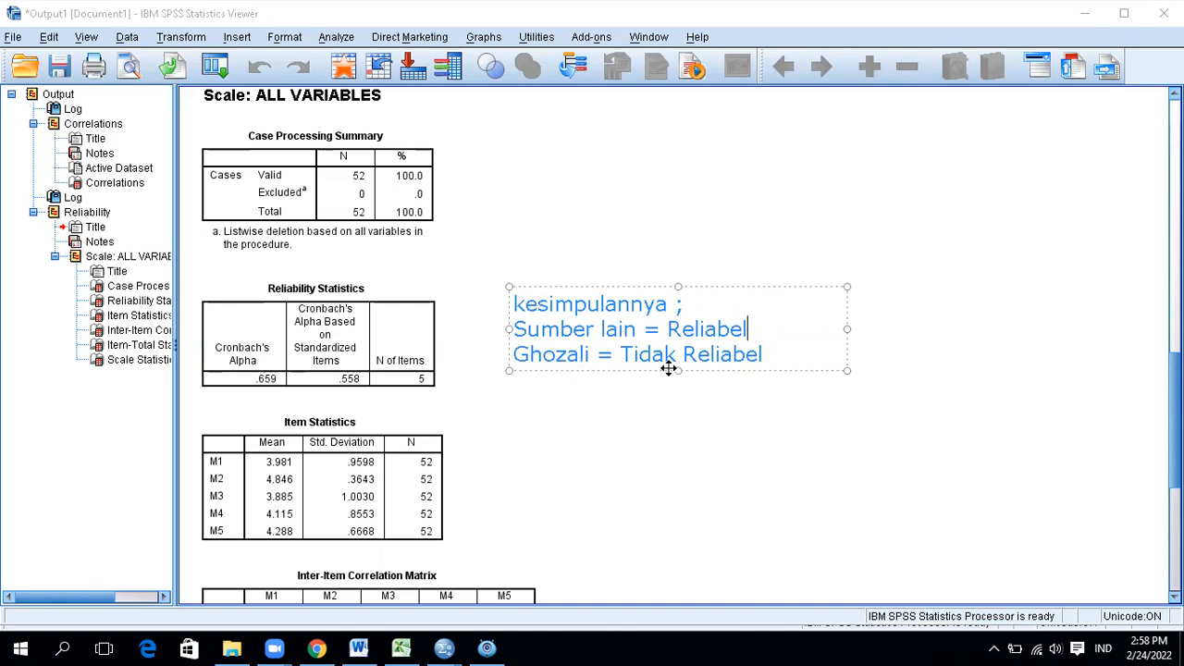
left_click(777, 391)
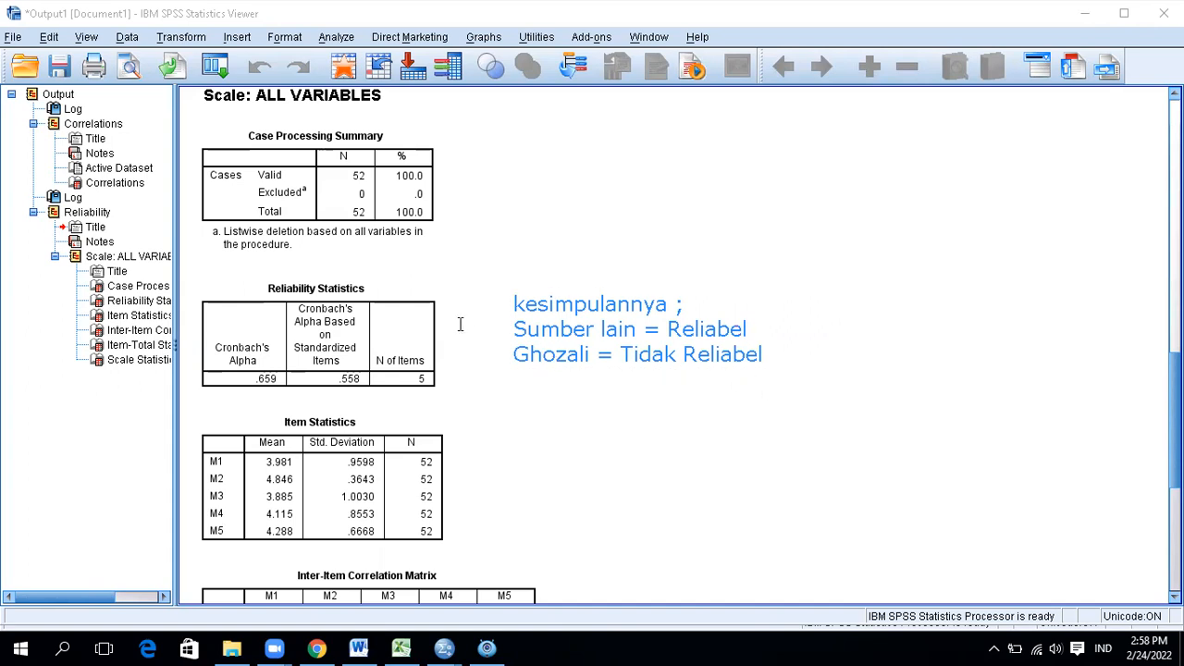